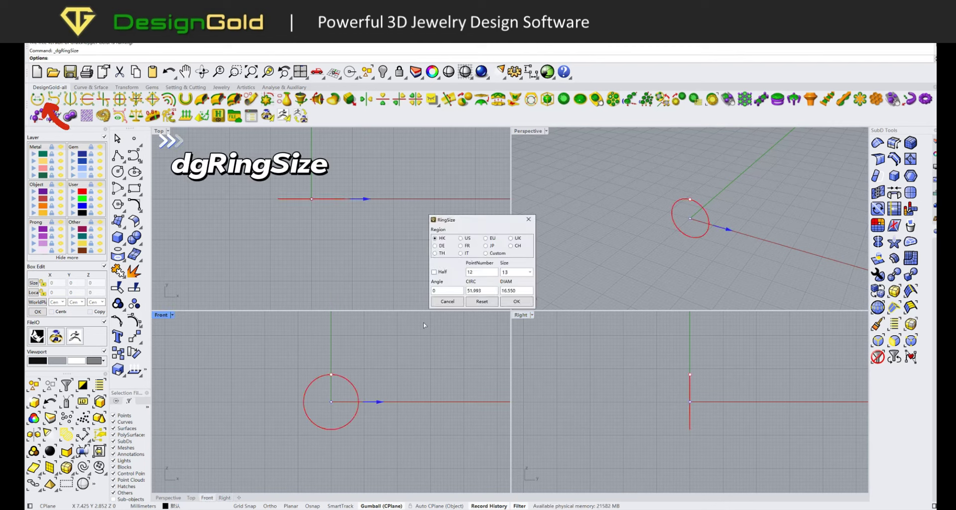
- Create the HK size 13 ring circle, 16.550 mm in diameter, with dgRingSize
{"action": "key", "text": "Return"}
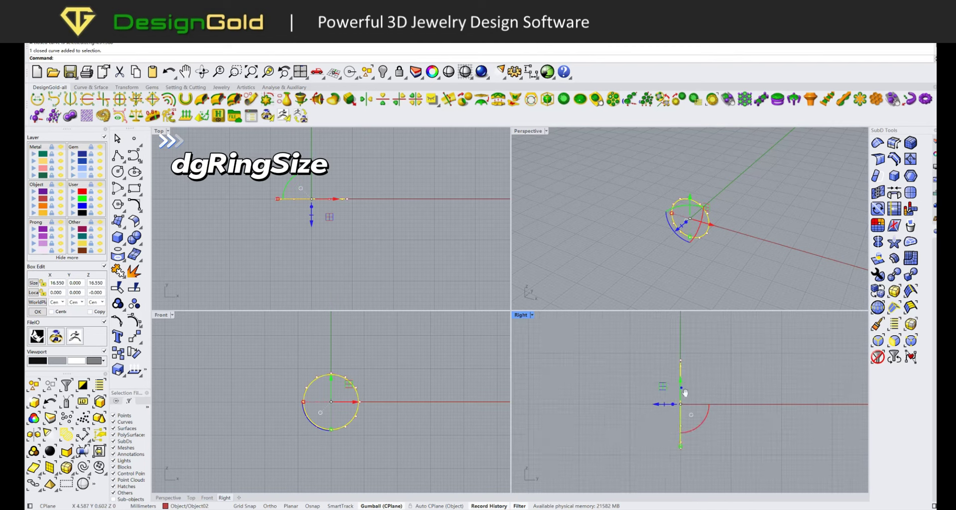
- Flare the ring circle by pulling its upper control points outward in the Right view
{"action": "left_click", "coordinate": [630, 341]}
{"action": "key", "text": "F10"}
{"action": "left_click_drag", "start_coordinate": [662, 374], "coordinate": [695, 373]}
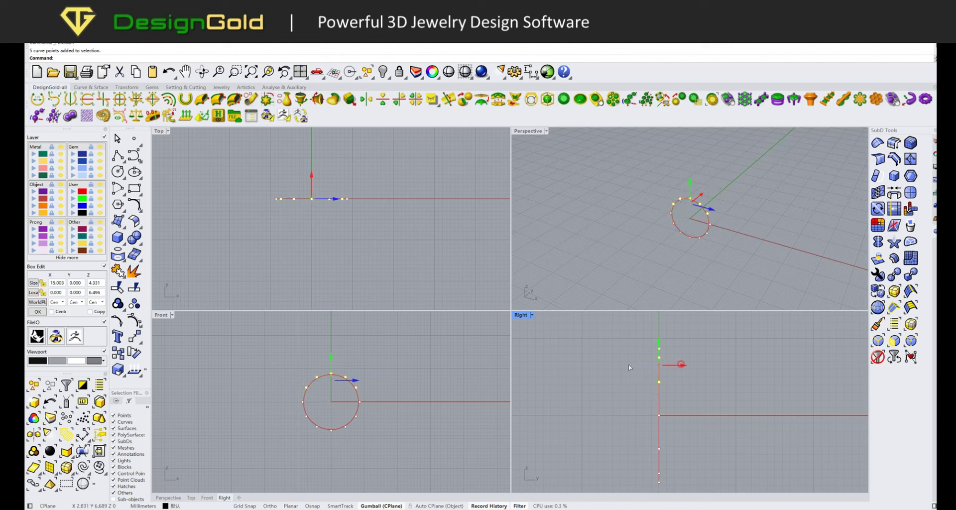
{"action": "left_click_drag", "start_coordinate": [629, 367], "coordinate": [604, 354]}
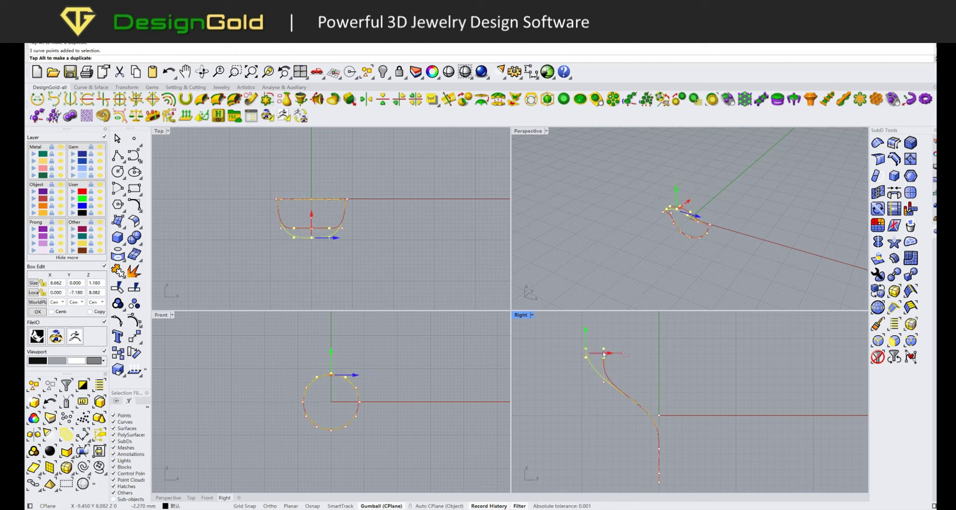
{"action": "left_click", "coordinate": [660, 418]}
{"action": "right_click_drag", "start_coordinate": [659, 419], "coordinate": [642, 363]}
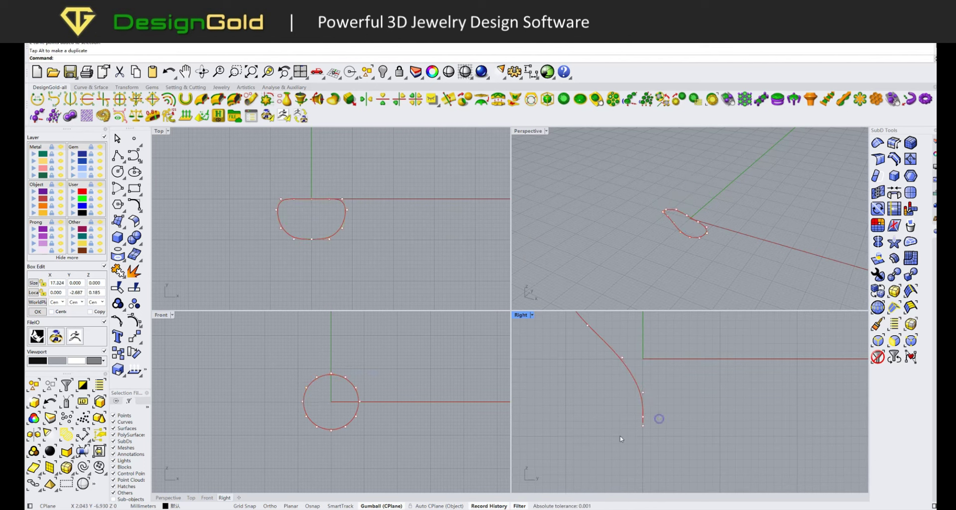
{"action": "left_click_drag", "start_coordinate": [660, 374], "coordinate": [660, 374]}
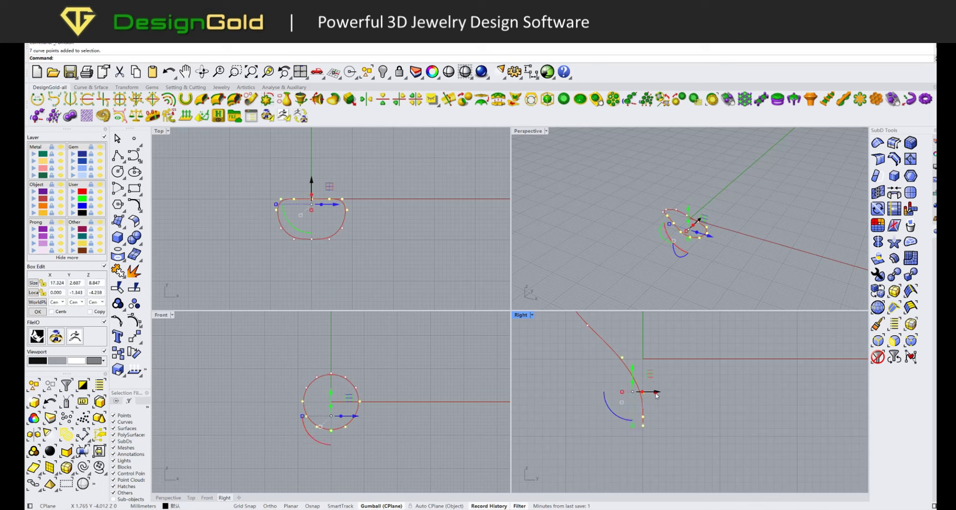
- Mirror the flared curve into a matching copy and select both curves
{"action": "mouse_move", "coordinate": [617, 344]}
{"action": "right_mouse_down"}
{"action": "mouse_move", "coordinate": [620, 400]}
{"action": "mouse_move", "coordinate": [608, 369]}
{"action": "right_mouse_up"}
{"action": "left_click", "coordinate": [603, 394]}
{"action": "right_click", "coordinate": [618, 393]}
{"action": "left_click", "coordinate": [630, 401]}
{"action": "mouse_move", "coordinate": [695, 219]}
{"action": "right_mouse_down"}
{"action": "mouse_move", "coordinate": [687, 230]}
{"action": "mouse_move", "coordinate": [707, 224]}
{"action": "right_mouse_up"}
{"action": "left_click", "coordinate": [727, 393]}
{"action": "key", "text": "ctrl+a"}
- Scale up the upper control points of both curves and nudge two side points inward
{"action": "key", "text": "F10"}
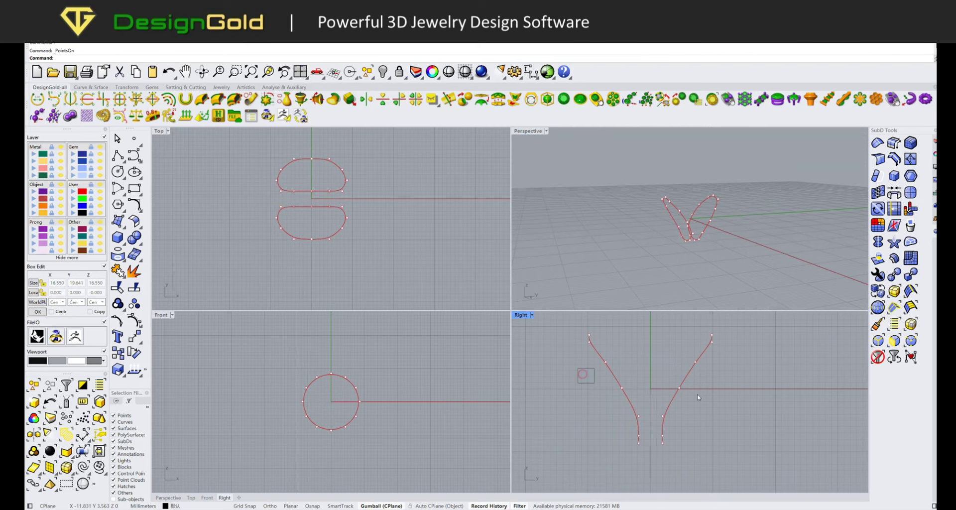
{"action": "mouse_move", "coordinate": [699, 396]}
{"action": "left_mouse_down"}
{"action": "mouse_move", "coordinate": [578, 369]}
{"action": "mouse_move", "coordinate": [586, 359]}
{"action": "mouse_move", "coordinate": [724, 413]}
{"action": "left_mouse_up"}
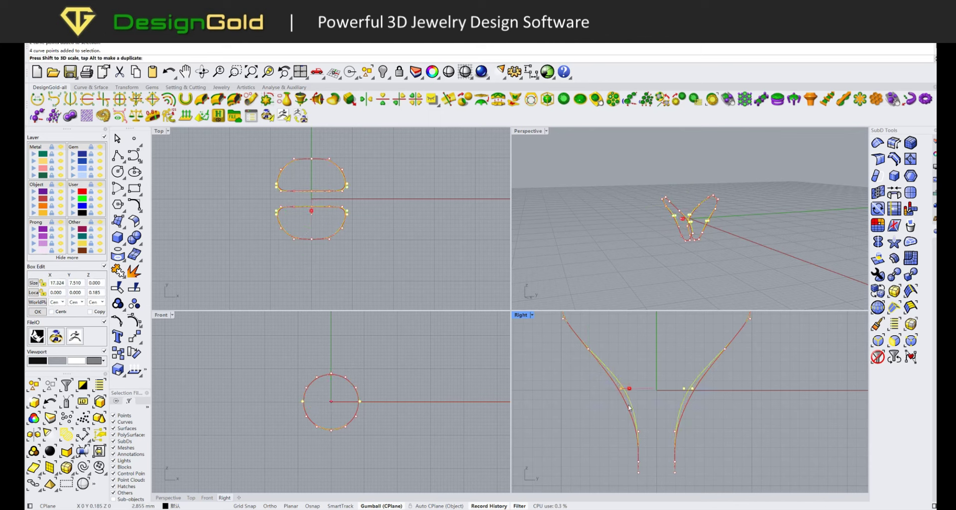
{"action": "left_click_drag", "start_coordinate": [629, 408], "coordinate": [628, 409]}
{"action": "left_click_drag", "start_coordinate": [751, 346], "coordinate": [750, 345]}
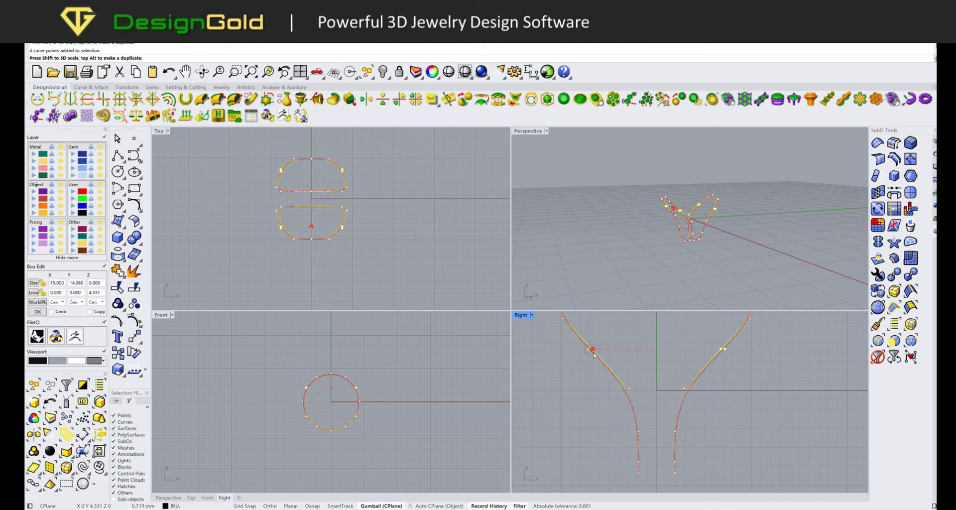
{"action": "left_click_drag", "start_coordinate": [588, 349], "coordinate": [594, 354]}
- Scale the lobe control points wider in the Top view
{"action": "left_click", "coordinate": [311, 158]}
{"action": "scroll", "coordinate": [311, 189], "scroll_direction": "up", "scroll_amount": 3}
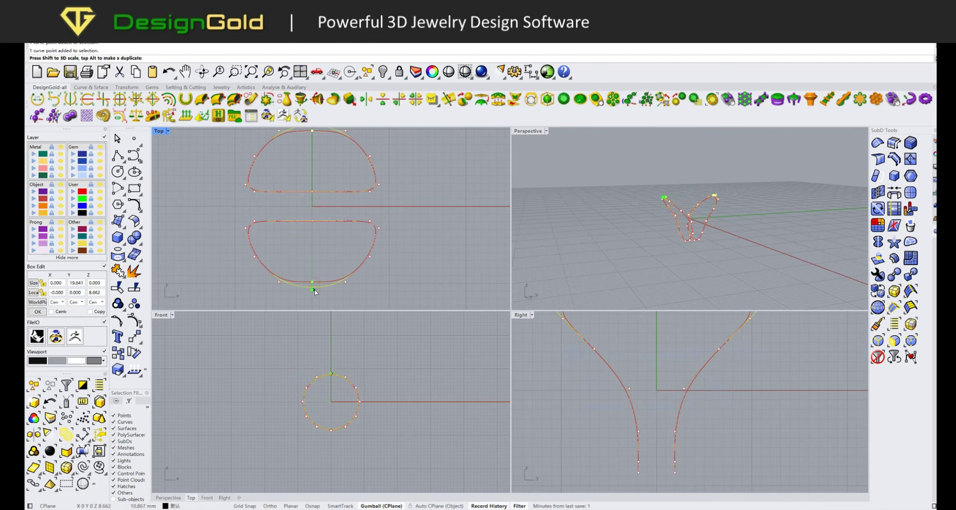
{"action": "left_click_drag", "start_coordinate": [315, 289], "coordinate": [319, 297]}
{"action": "key", "text": "Escape"}
{"action": "scroll", "coordinate": [353, 256], "scroll_direction": "down", "scroll_amount": 2}
- Frame the curves, select the upper lobe curve and start dgCurveMirrorY
{"action": "left_click", "coordinate": [361, 229]}
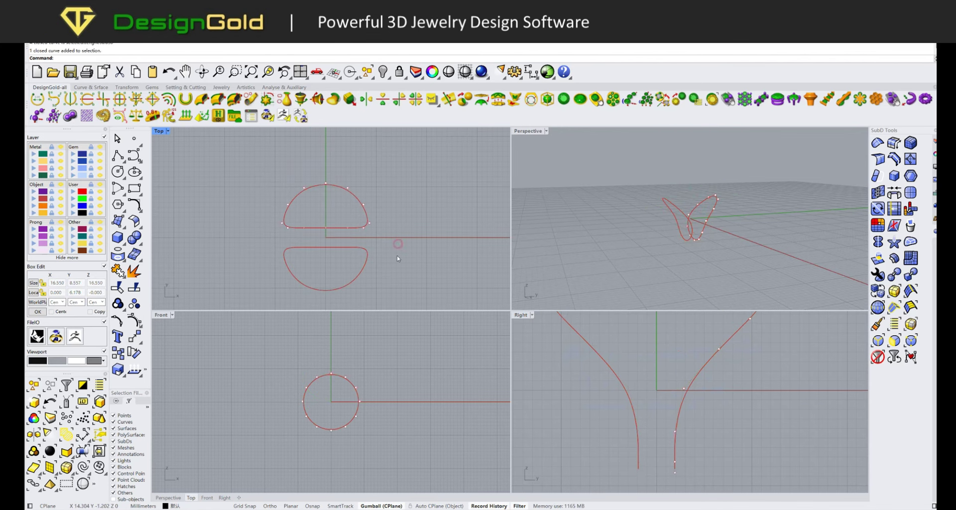
{"action": "right_click_drag", "start_coordinate": [393, 252], "coordinate": [364, 232]}
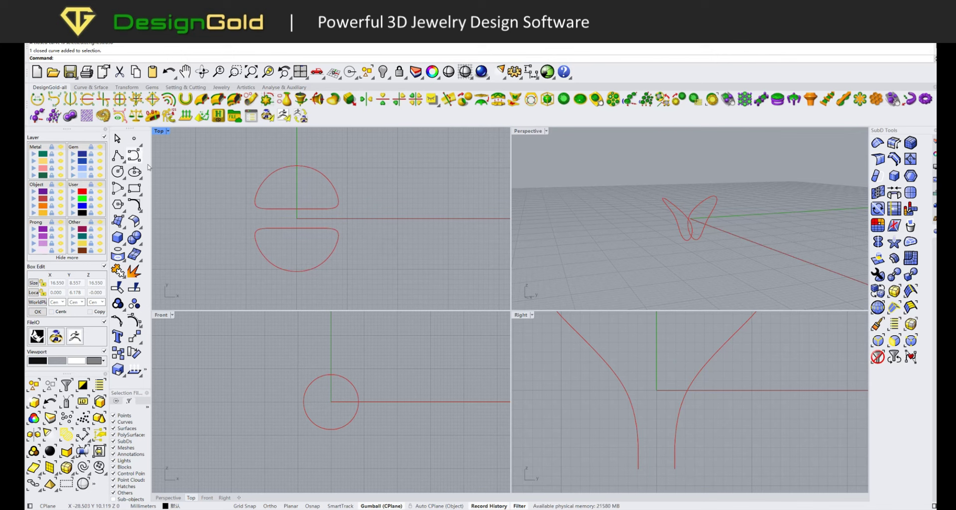
{"action": "scroll", "coordinate": [757, 249], "scroll_direction": "up", "scroll_amount": 3}
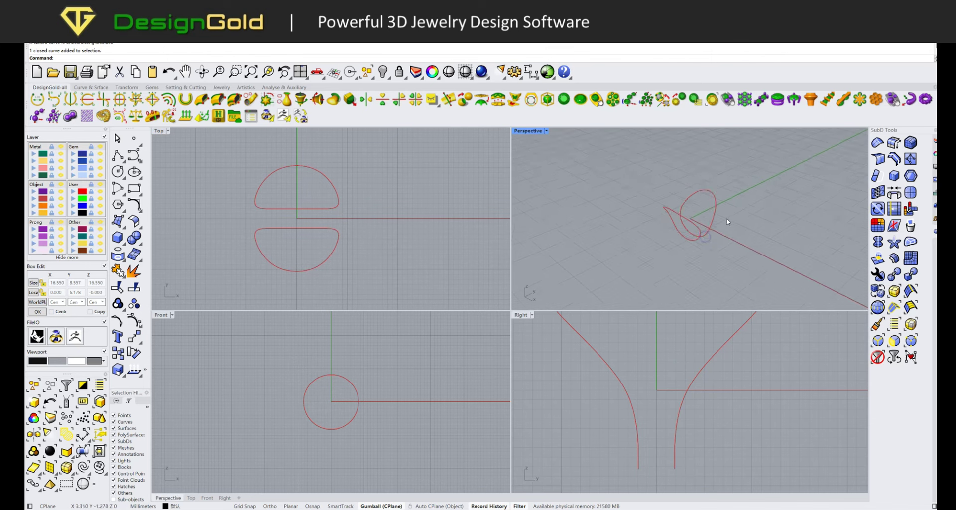
{"action": "right_click_drag", "start_coordinate": [757, 249], "coordinate": [697, 214]}
{"action": "left_click", "coordinate": [260, 193]}
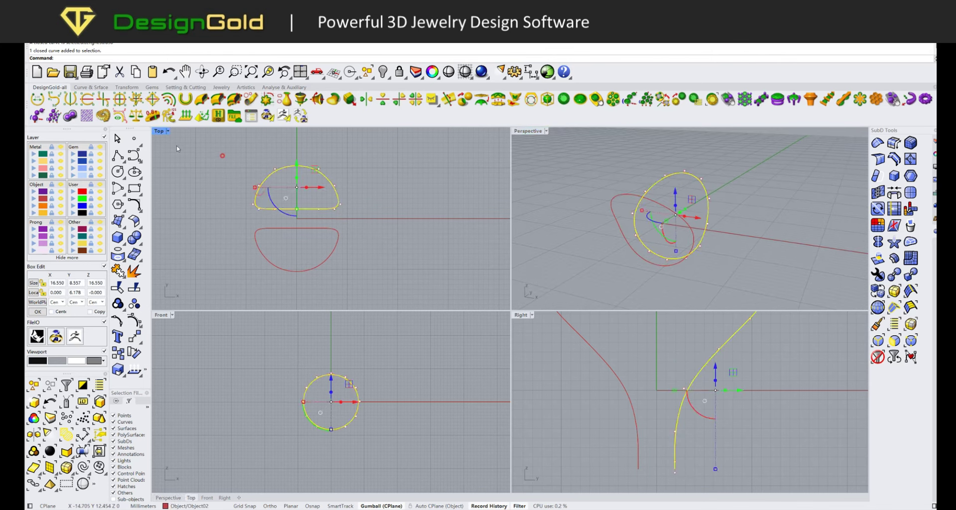
{"action": "left_click", "coordinate": [70, 116]}
- Draw a symmetric wavy curve across the upper lobe with four mirrored point pairs
{"action": "scroll", "coordinate": [297, 219], "scroll_direction": "up", "scroll_amount": 2}
{"action": "left_click", "coordinate": [297, 182]}
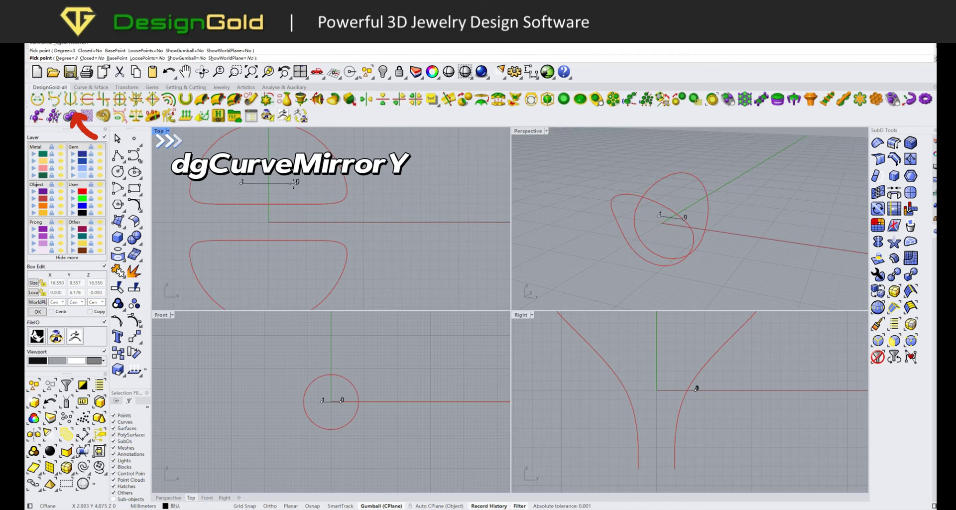
{"action": "left_click", "coordinate": [314, 188]}
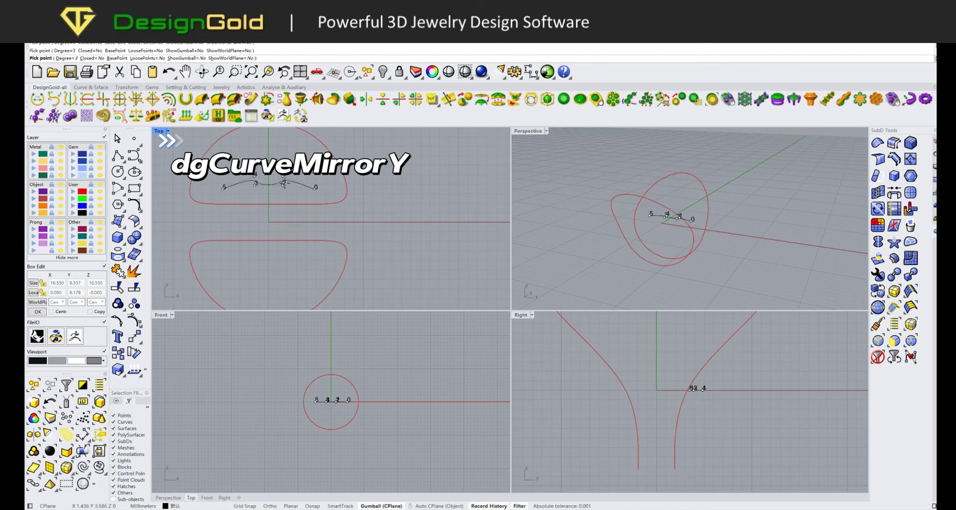
{"action": "left_click", "coordinate": [287, 175]}
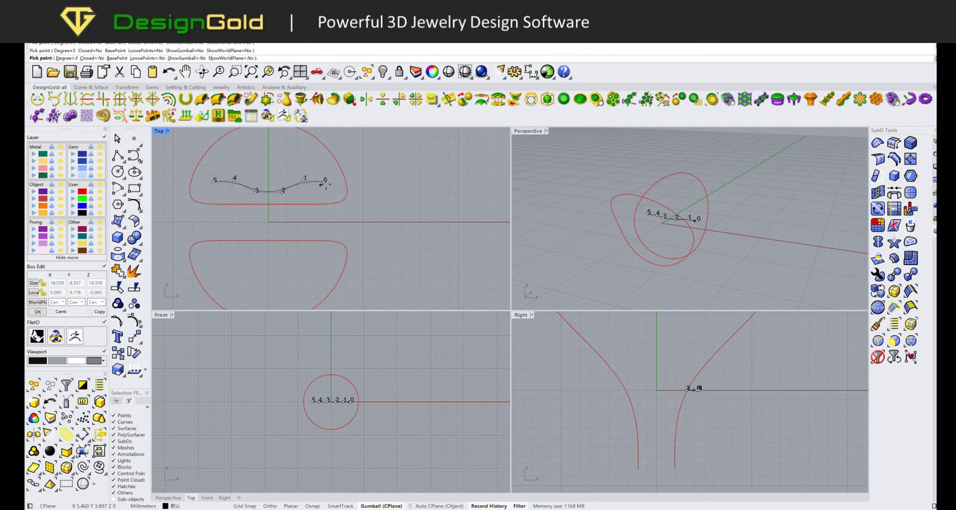
{"action": "scroll", "coordinate": [321, 187], "scroll_direction": "up", "scroll_amount": 2}
{"action": "left_click", "coordinate": [314, 182]}
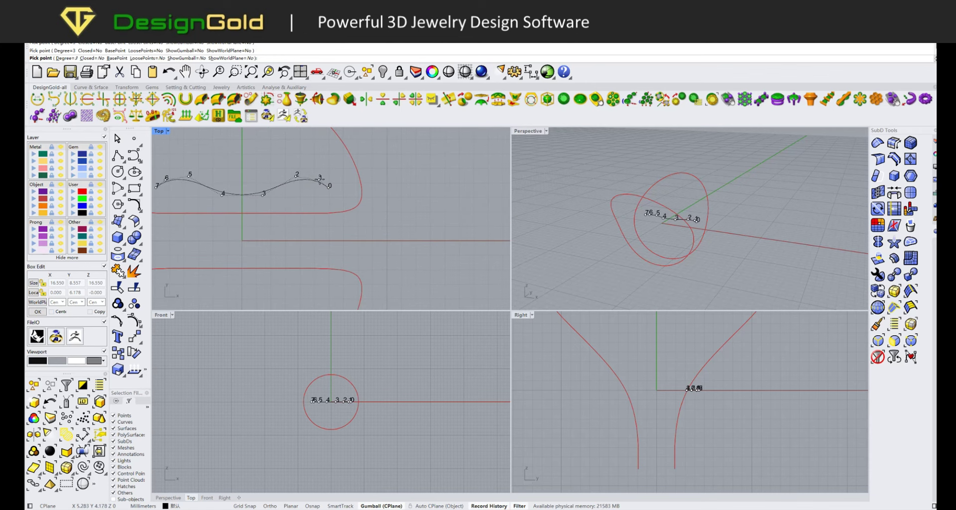
{"action": "scroll", "coordinate": [323, 194], "scroll_direction": "down", "scroll_amount": 2}
{"action": "scroll", "coordinate": [277, 187], "scroll_direction": "down", "scroll_amount": 2}
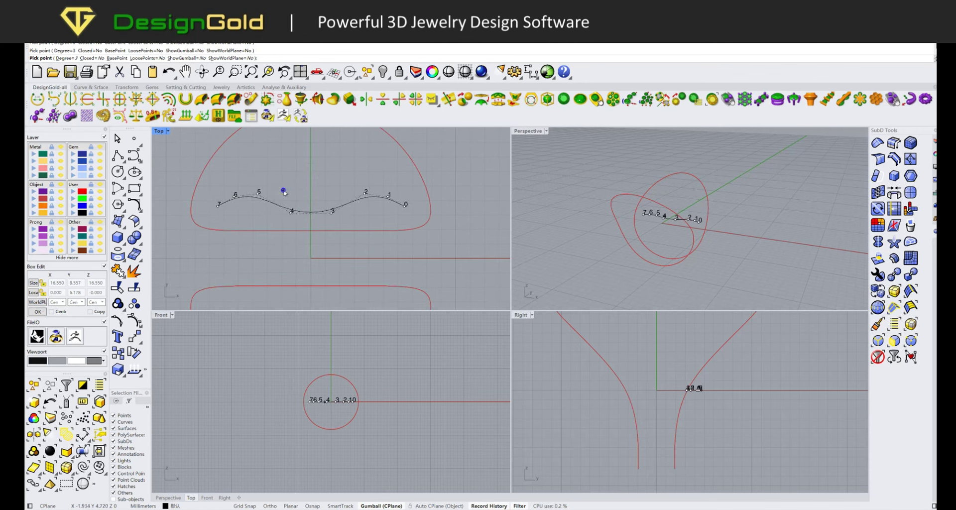
{"action": "key", "text": "Return"}
- Orbit the perspective view and briefly select the wavy curve to inspect it
{"action": "scroll", "coordinate": [277, 188], "scroll_direction": "down", "scroll_amount": 1}
{"action": "right_click_drag", "start_coordinate": [572, 224], "coordinate": [691, 205]}
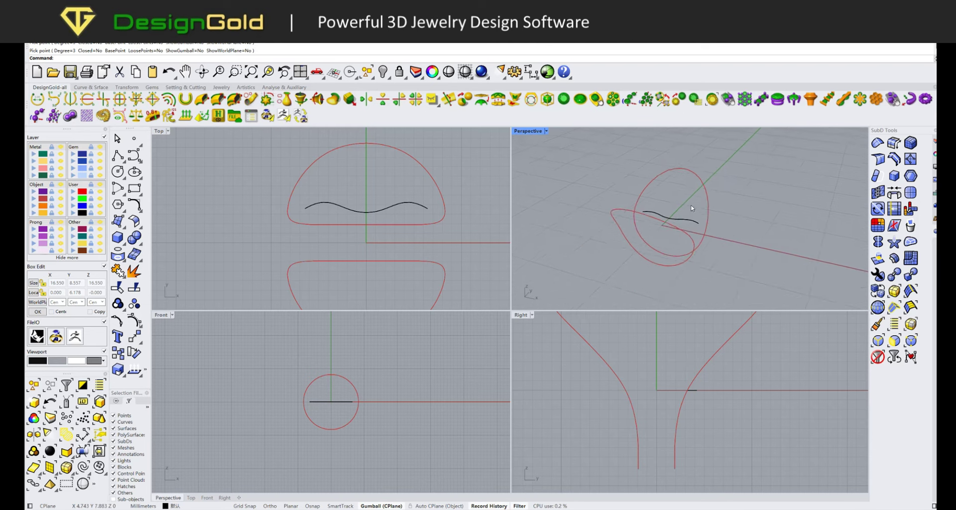
{"action": "left_click", "coordinate": [677, 227]}
{"action": "left_click", "coordinate": [712, 230]}
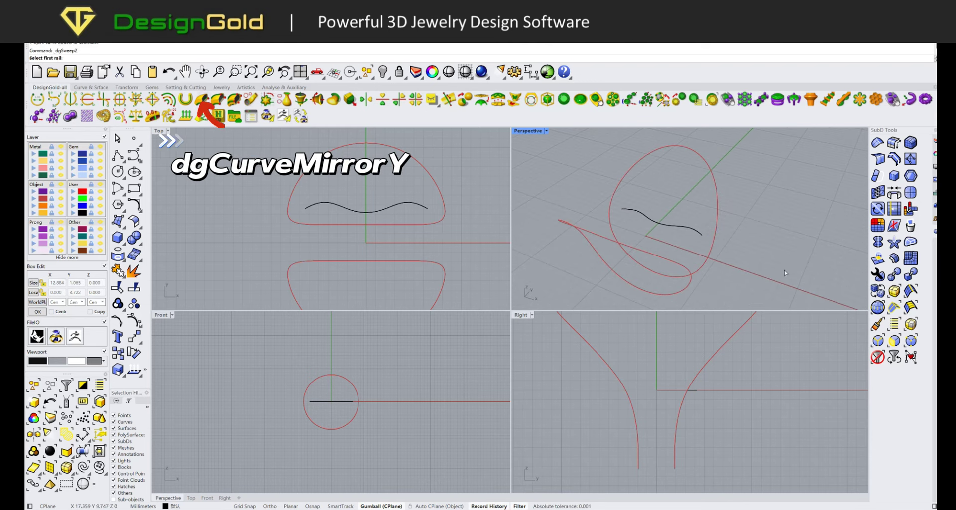
- Sweep2 along the two flared curves as rails to build the funnel-shaped shank surface
{"action": "left_click", "coordinate": [671, 265]}
{"action": "left_click", "coordinate": [646, 199]}
{"action": "key", "text": "Return"}
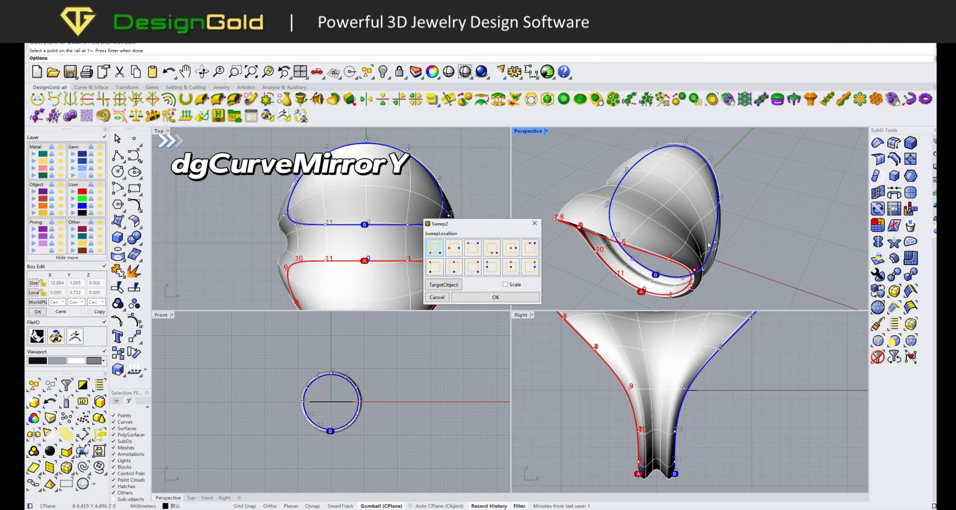
{"action": "right_click_drag", "start_coordinate": [646, 192], "coordinate": [667, 209]}
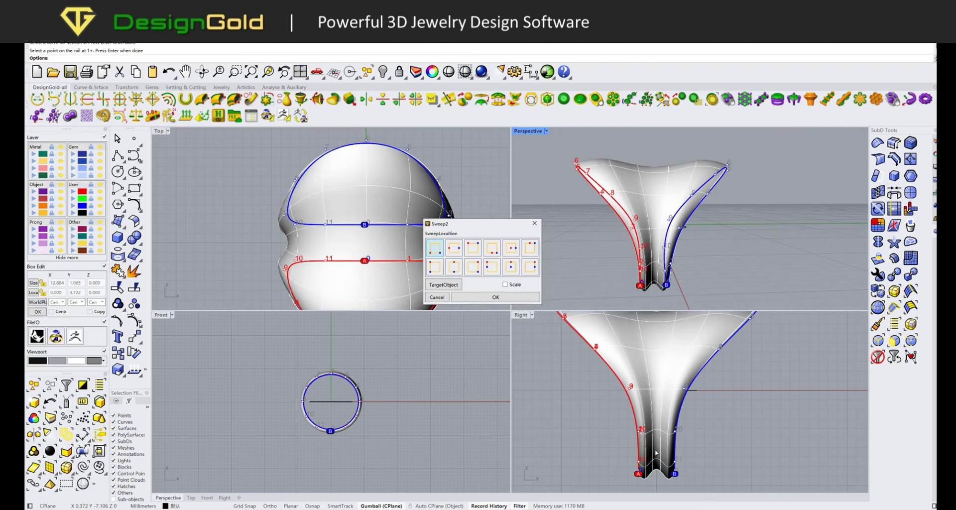
{"action": "scroll", "coordinate": [646, 426], "scroll_direction": "down", "scroll_amount": 2}
{"action": "scroll", "coordinate": [646, 427], "scroll_direction": "up", "scroll_amount": 1}
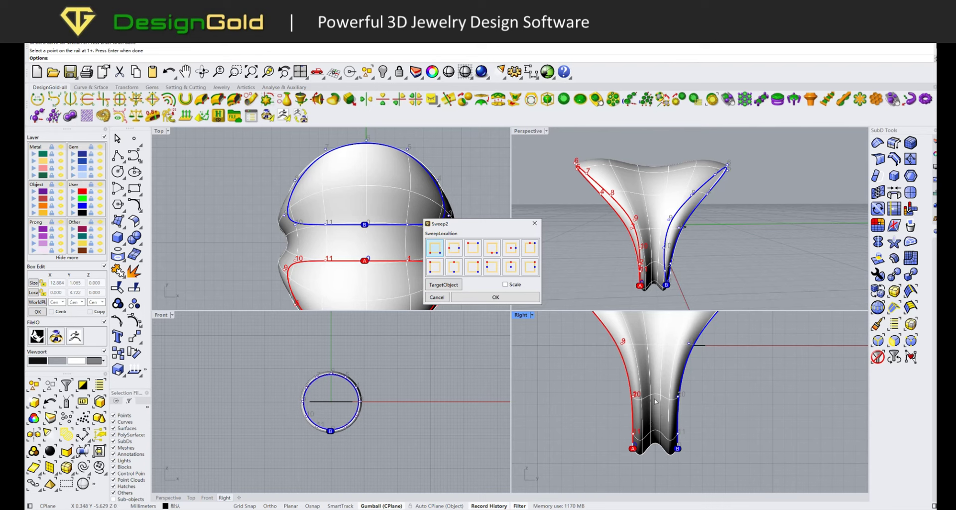
{"action": "right_click_drag", "start_coordinate": [655, 401], "coordinate": [650, 423]}
{"action": "mouse_move", "coordinate": [646, 251]}
{"action": "right_mouse_down"}
{"action": "mouse_move", "coordinate": [688, 258]}
{"action": "mouse_move", "coordinate": [667, 247]}
{"action": "right_mouse_up"}
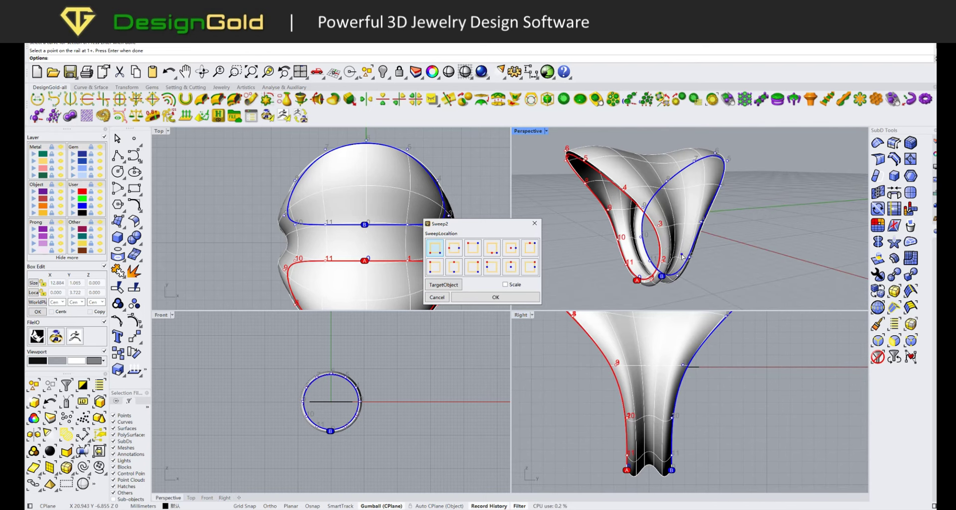
{"action": "key", "text": "Return"}
{"action": "key", "text": "F10"}
{"action": "left_click", "coordinate": [648, 456]}
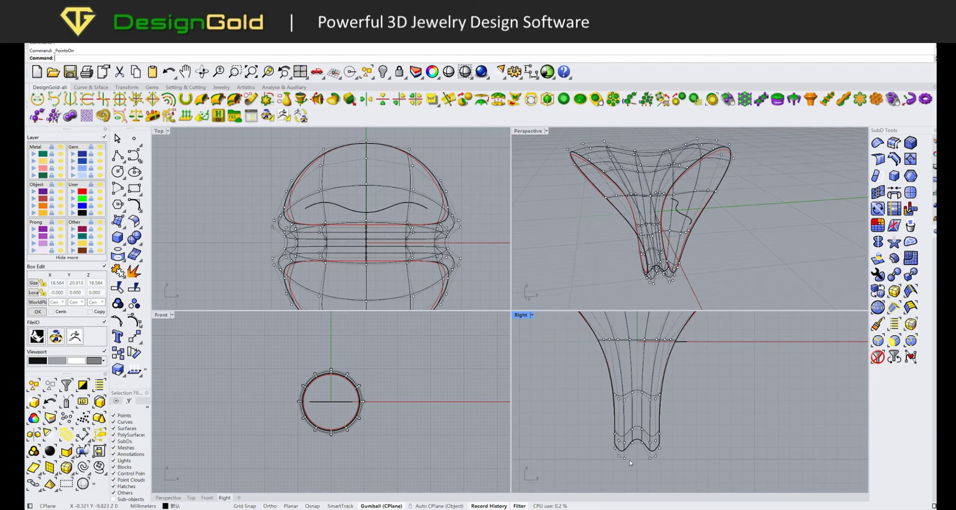
- Select the shank's lower control point rows and flatten them straight with MoveUVN
{"action": "scroll", "coordinate": [630, 460], "scroll_direction": "up", "scroll_amount": 3}
{"action": "left_click_drag", "start_coordinate": [691, 363], "coordinate": [591, 474]}
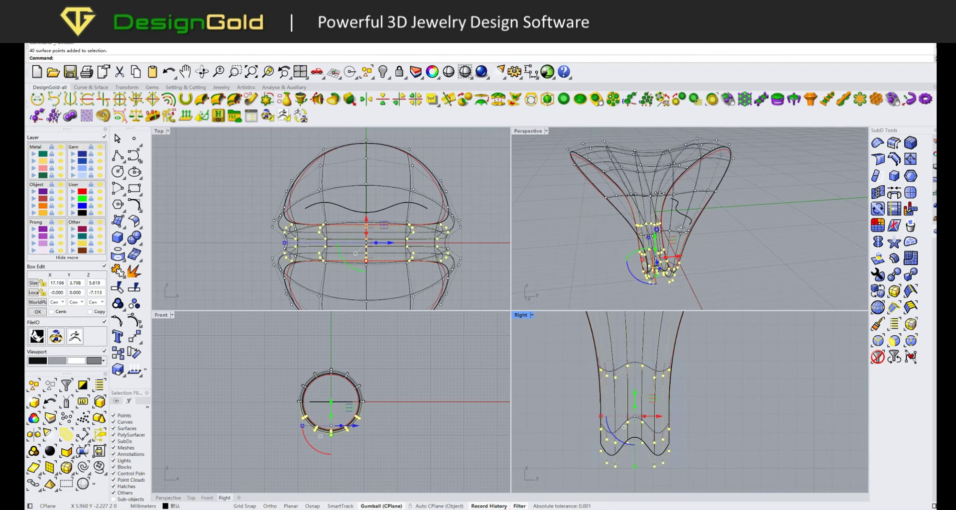
{"action": "mouse_move", "coordinate": [668, 234]}
{"action": "right_mouse_down"}
{"action": "mouse_move", "coordinate": [692, 257]}
{"action": "mouse_move", "coordinate": [810, 242]}
{"action": "right_mouse_up"}
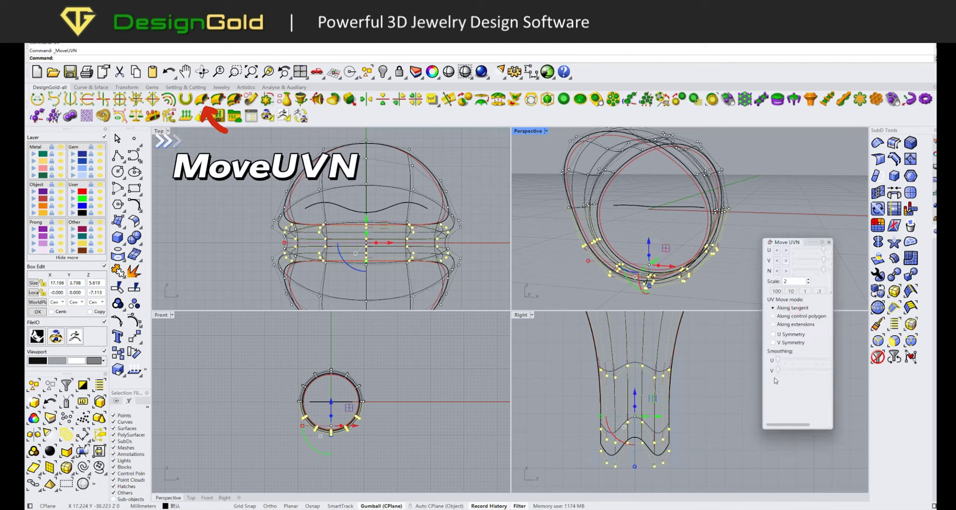
{"action": "left_click_drag", "start_coordinate": [781, 368], "coordinate": [802, 369]}
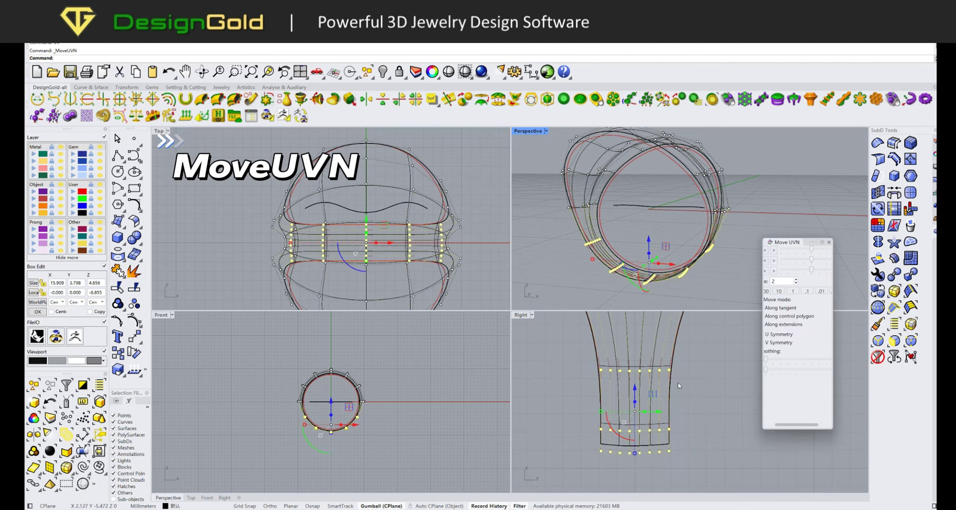
{"action": "mouse_move", "coordinate": [692, 249]}
{"action": "right_mouse_down"}
{"action": "mouse_move", "coordinate": [719, 253]}
{"action": "mouse_move", "coordinate": [648, 209]}
{"action": "mouse_move", "coordinate": [677, 196]}
{"action": "mouse_move", "coordinate": [647, 209]}
{"action": "right_mouse_up"}
{"action": "key", "text": "Escape"}
- Switch the Perspective viewport to Shaded display and check the ring surface
{"action": "middle_click", "coordinate": [578, 196]}
{"action": "left_click", "coordinate": [579, 196]}
{"action": "left_click", "coordinate": [676, 196]}
{"action": "left_click", "coordinate": [360, 377]}
{"action": "scroll", "coordinate": [359, 377], "scroll_direction": "up", "scroll_amount": 3}
{"action": "left_click", "coordinate": [381, 393]}
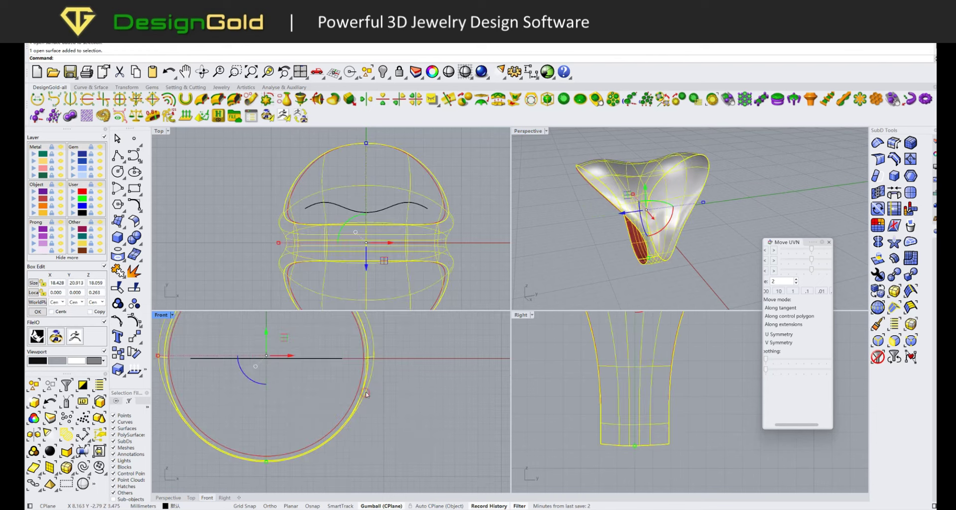
{"action": "left_click", "coordinate": [360, 377]}
- Select the ring-size circle inside the ring and zoom the perspective view closer
{"action": "scroll", "coordinate": [411, 419], "scroll_direction": "down", "scroll_amount": 3}
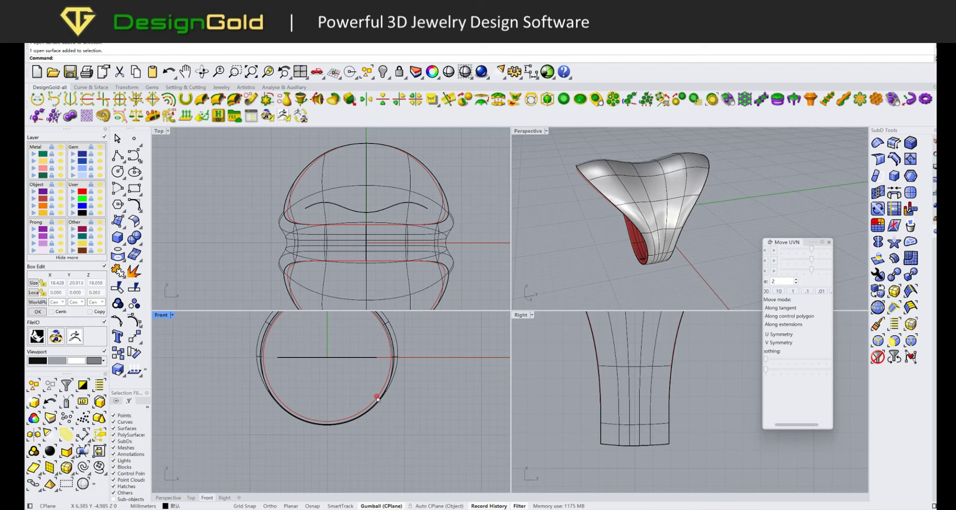
{"action": "left_click", "coordinate": [377, 399]}
{"action": "left_click", "coordinate": [401, 413]}
{"action": "mouse_move", "coordinate": [647, 214]}
{"action": "right_mouse_down"}
{"action": "mouse_move", "coordinate": [664, 251]}
{"action": "mouse_move", "coordinate": [565, 203]}
{"action": "right_mouse_up"}
{"action": "scroll", "coordinate": [663, 251], "scroll_direction": "up", "scroll_amount": 3}
{"action": "scroll", "coordinate": [663, 251], "scroll_direction": "up", "scroll_amount": 2}
- Draw a closed dome-topped symmetric profile curve with dgCurveMirrorY in the Top view
{"action": "right_click_drag", "start_coordinate": [444, 262], "coordinate": [384, 259]}
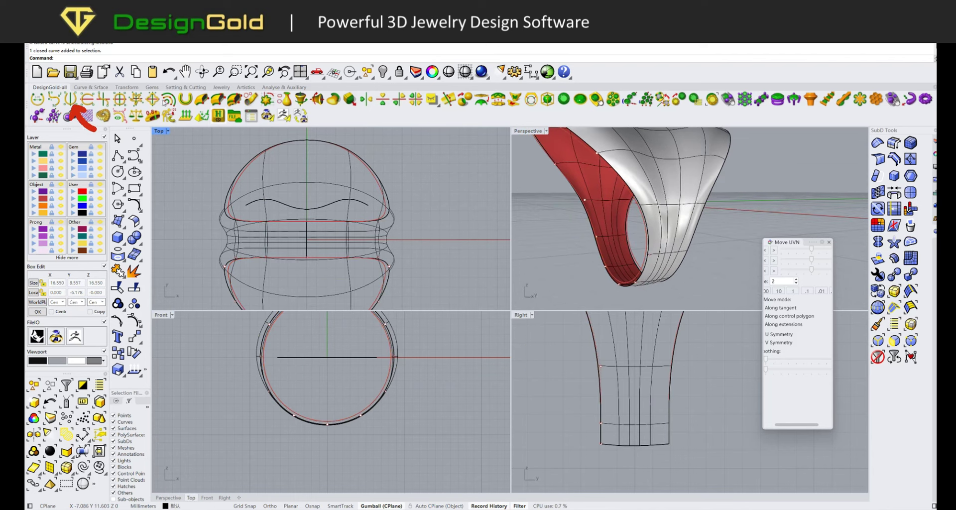
{"action": "left_click", "coordinate": [70, 99]}
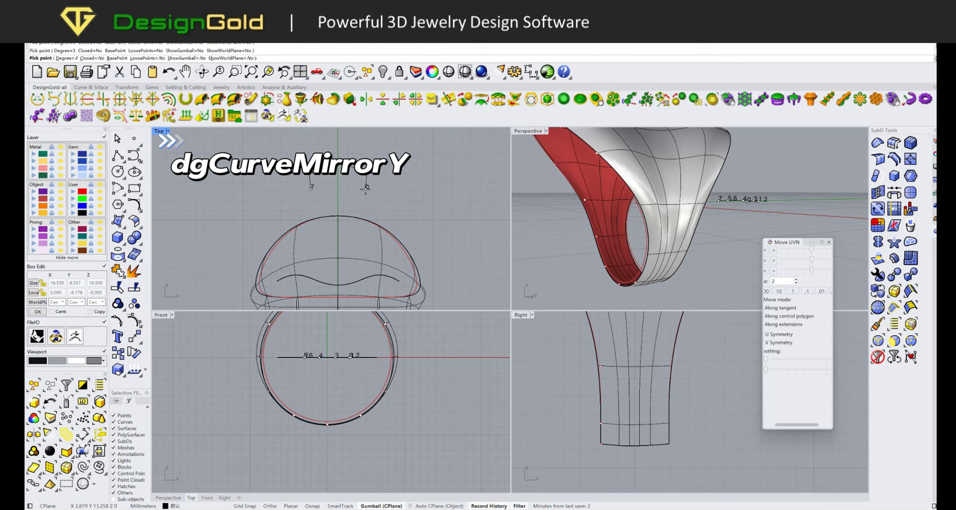
{"action": "scroll", "coordinate": [366, 188], "scroll_direction": "up", "scroll_amount": 4}
{"action": "right_click_drag", "start_coordinate": [366, 190], "coordinate": [395, 226]}
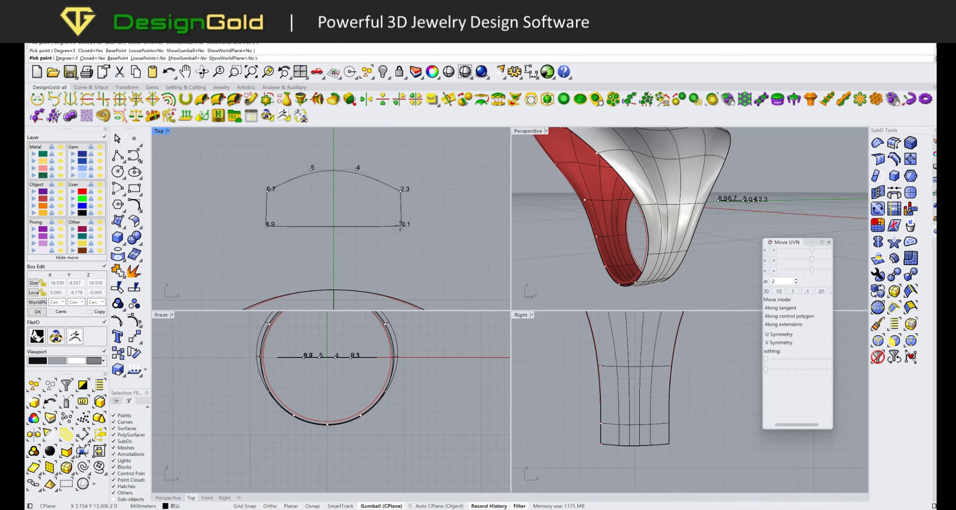
{"action": "right_click", "coordinate": [372, 173]}
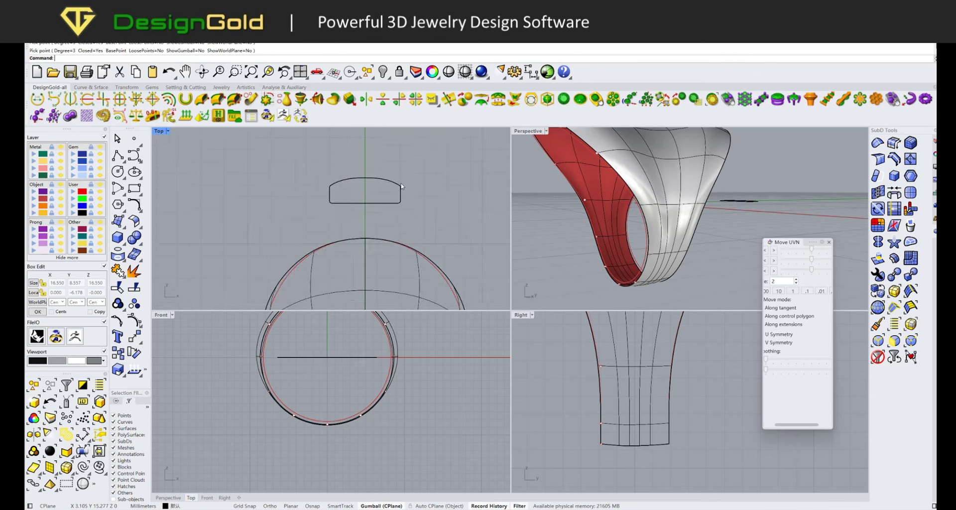
- Scale the profile down to 3.200 mm wide, rotate it 90° and place it against the ring edge
{"action": "left_click", "coordinate": [336, 162]}
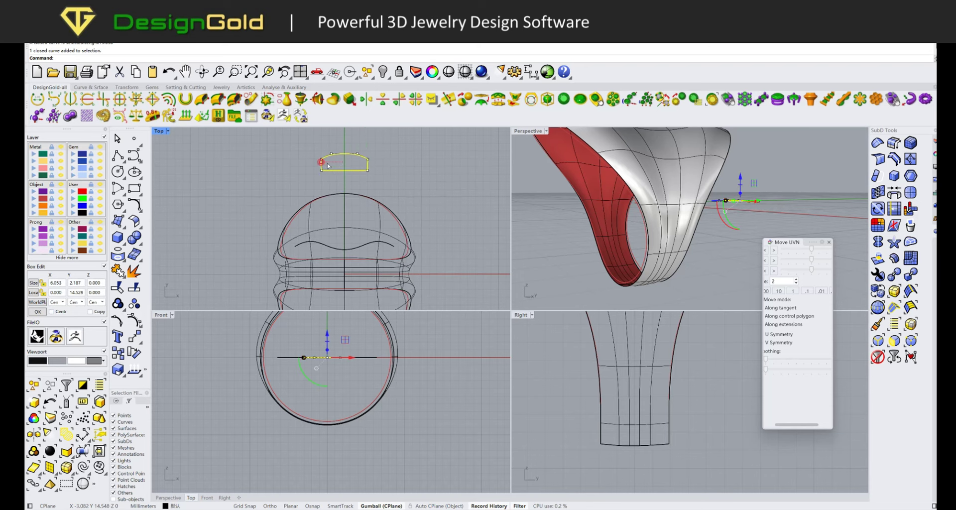
{"action": "left_click_drag", "start_coordinate": [328, 165], "coordinate": [361, 148]}
{"action": "mouse_move", "coordinate": [349, 186]}
{"action": "left_mouse_down"}
{"action": "mouse_move", "coordinate": [368, 165]}
{"action": "mouse_move", "coordinate": [422, 275]}
{"action": "left_mouse_up"}
{"action": "scroll", "coordinate": [438, 262], "scroll_direction": "up", "scroll_amount": 2}
{"action": "scroll", "coordinate": [436, 249], "scroll_direction": "up", "scroll_amount": 2}
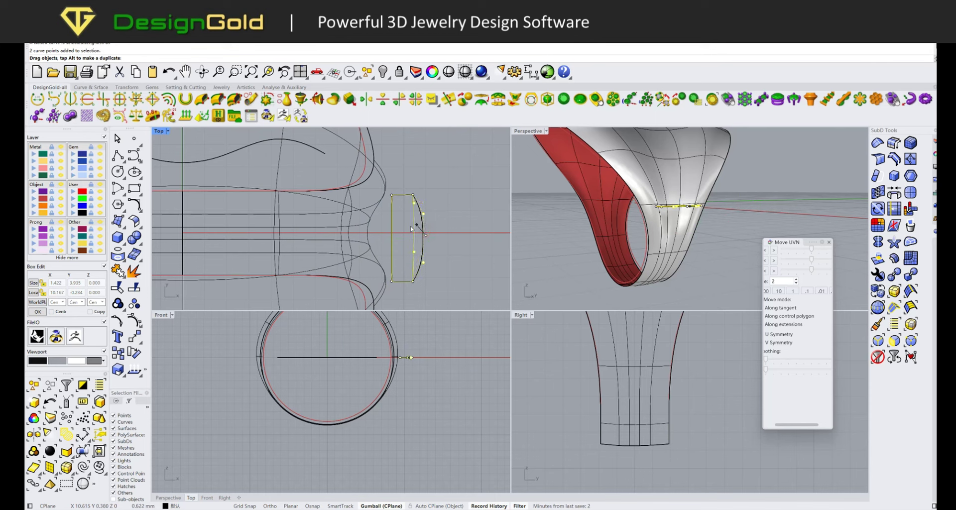
{"action": "left_click", "coordinate": [425, 238]}
{"action": "mouse_move", "coordinate": [434, 238]}
{"action": "left_mouse_down"}
{"action": "mouse_move", "coordinate": [361, 217]}
{"action": "mouse_move", "coordinate": [456, 220]}
{"action": "left_mouse_up"}
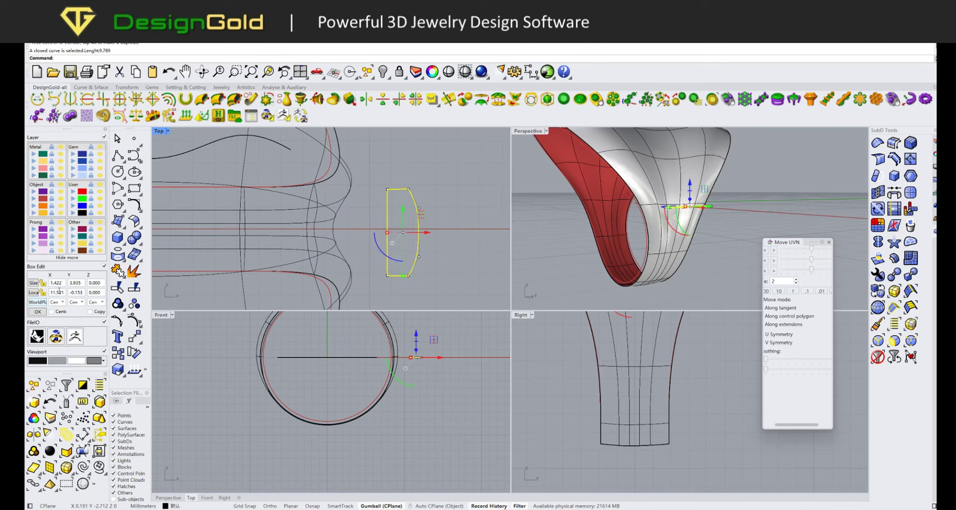
{"action": "key", "text": "Escape"}
{"action": "left_click", "coordinate": [387, 209]}
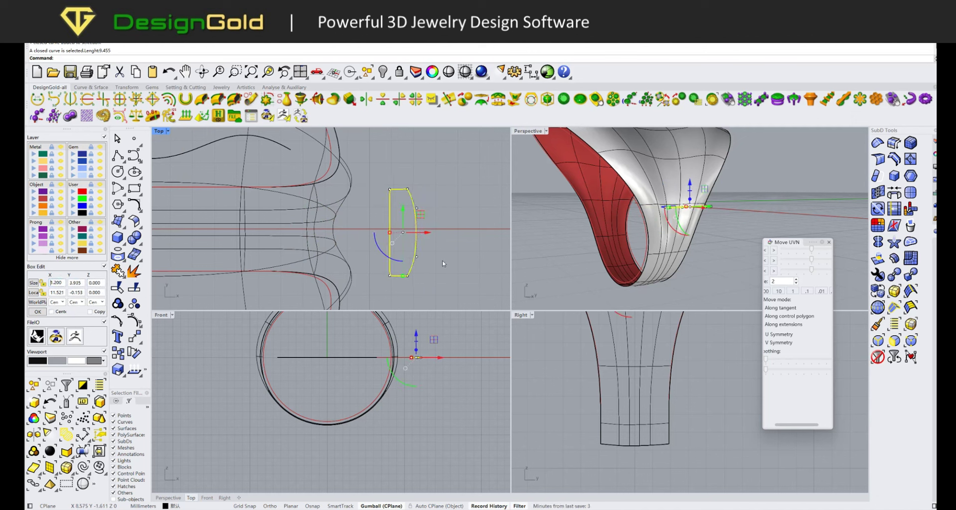
{"action": "key", "text": "Escape"}
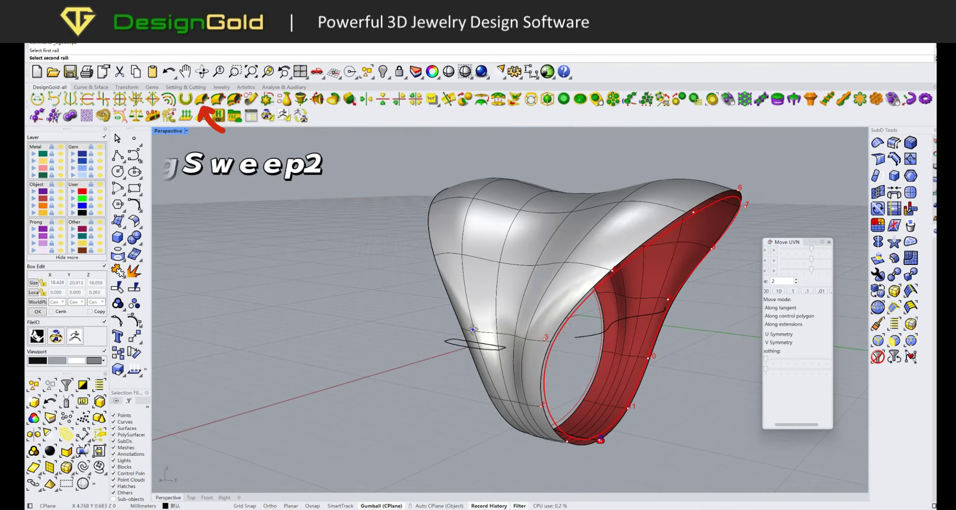
- Sweep the small profile along the ring's two edge rails, choosing its alignment before accepting
{"action": "left_click", "coordinate": [624, 329]}
{"action": "key", "text": "Return"}
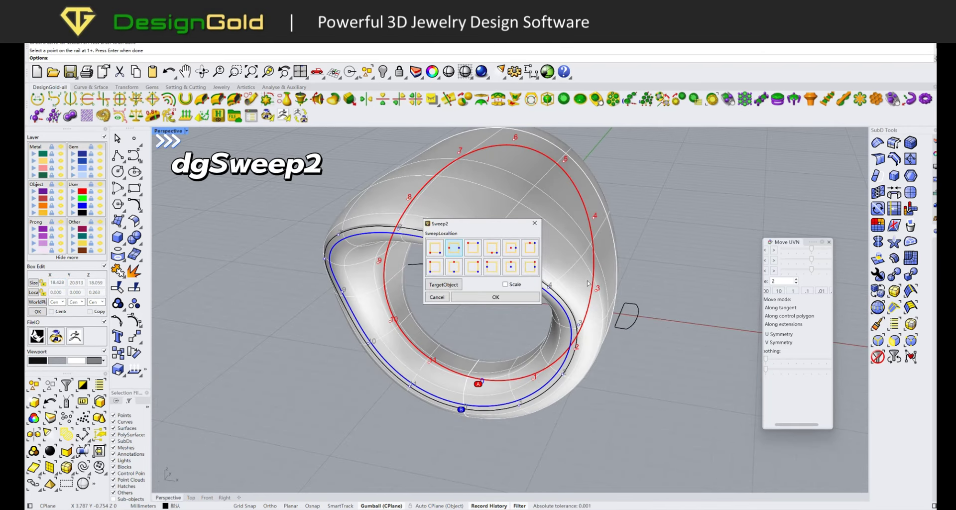
{"action": "mouse_move", "coordinate": [554, 277]}
{"action": "right_mouse_down"}
{"action": "mouse_move", "coordinate": [505, 347]}
{"action": "mouse_move", "coordinate": [471, 303]}
{"action": "right_mouse_up"}
{"action": "scroll", "coordinate": [506, 347], "scroll_direction": "up", "scroll_amount": 5}
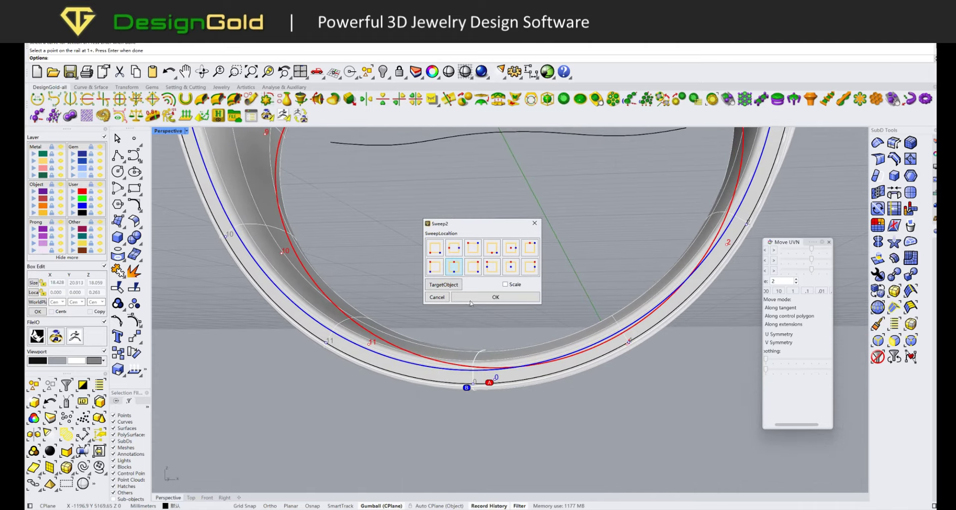
{"action": "left_click", "coordinate": [439, 254]}
{"action": "left_click", "coordinate": [453, 252]}
{"action": "left_click", "coordinate": [473, 249]}
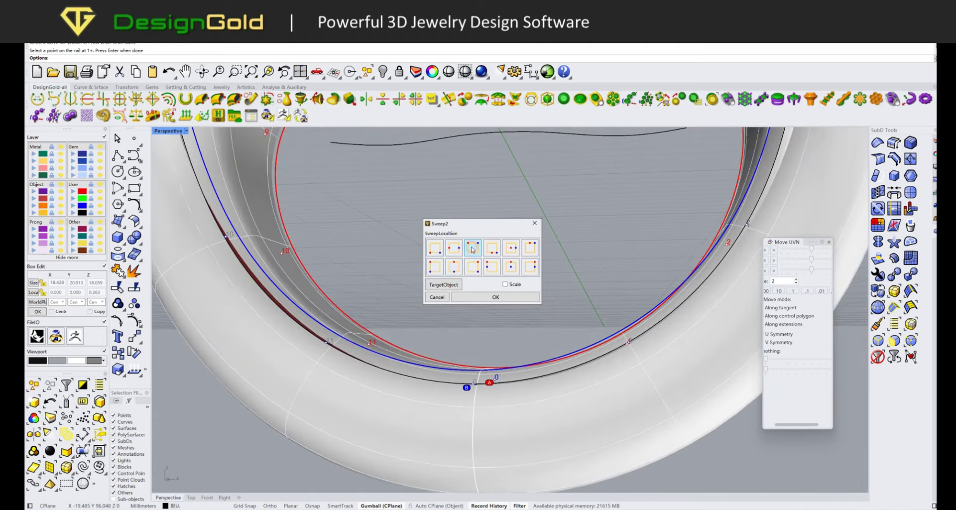
{"action": "left_click", "coordinate": [473, 267]}
{"action": "scroll", "coordinate": [498, 323], "scroll_direction": "down", "scroll_amount": 5}
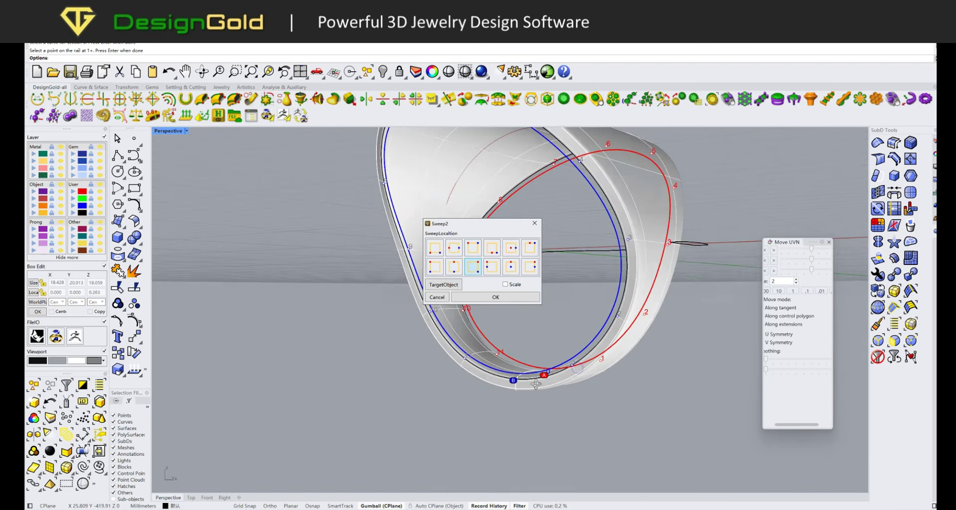
{"action": "mouse_move", "coordinate": [498, 324]}
{"action": "right_mouse_down"}
{"action": "mouse_move", "coordinate": [613, 311]}
{"action": "mouse_move", "coordinate": [624, 388]}
{"action": "mouse_move", "coordinate": [573, 349]}
{"action": "right_mouse_up"}
{"action": "scroll", "coordinate": [613, 311], "scroll_direction": "up", "scroll_amount": 3}
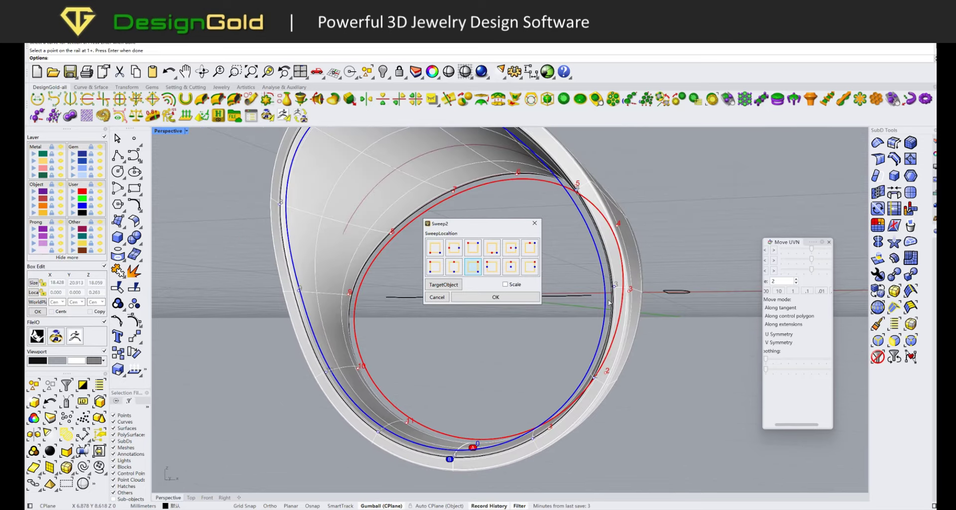
{"action": "left_click", "coordinate": [496, 296]}
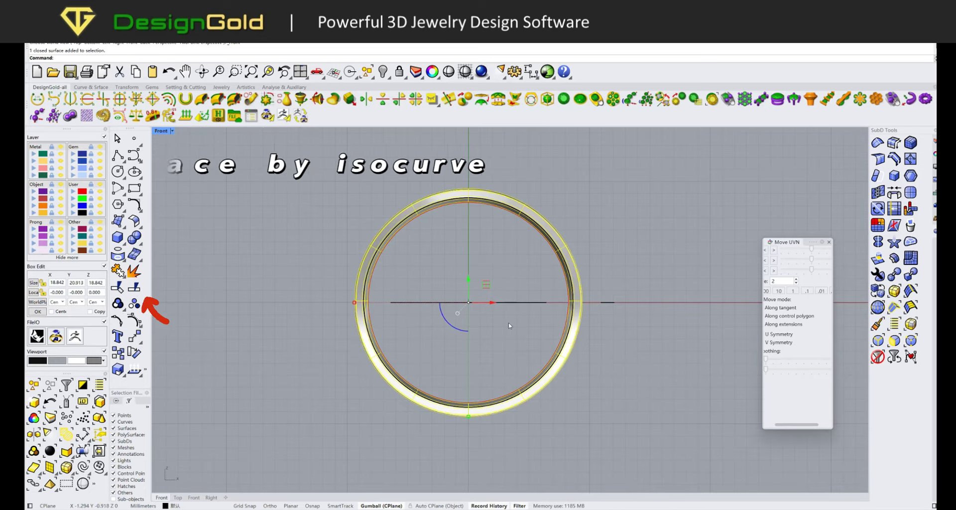
- Split the swept band in the V direction at the chosen snap point
{"action": "scroll", "coordinate": [635, 325], "scroll_direction": "up", "scroll_amount": 3}
{"action": "type", "text": "t"}
{"action": "key", "text": "Return"}
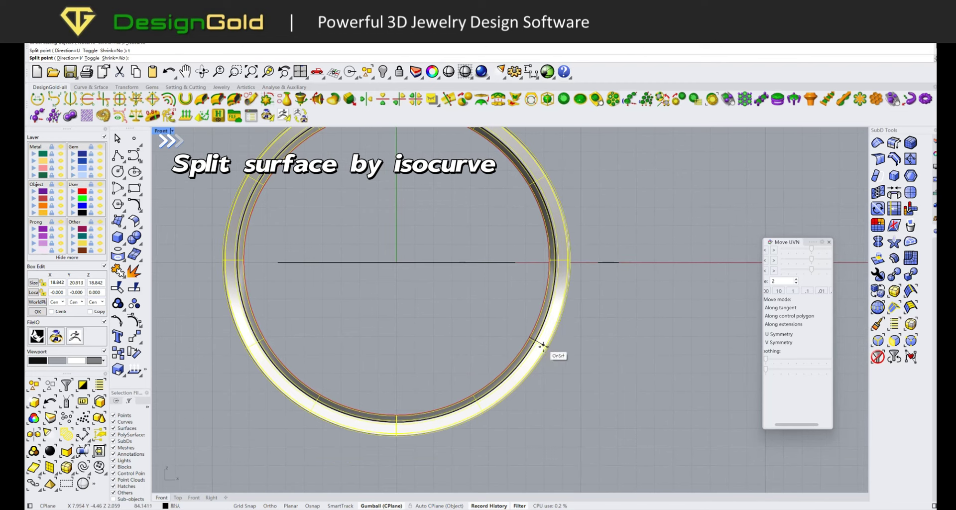
{"action": "scroll", "coordinate": [536, 343], "scroll_direction": "up", "scroll_amount": 3}
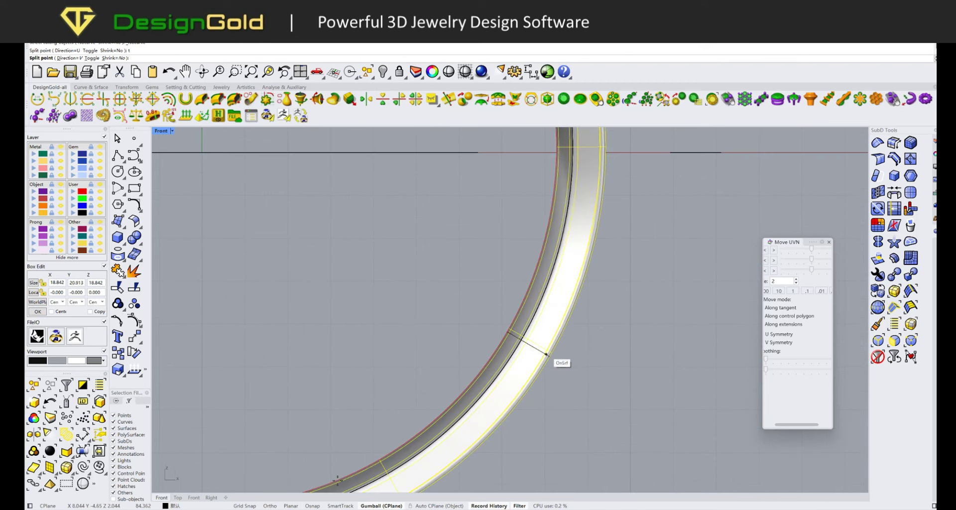
{"action": "left_click", "coordinate": [115, 401]}
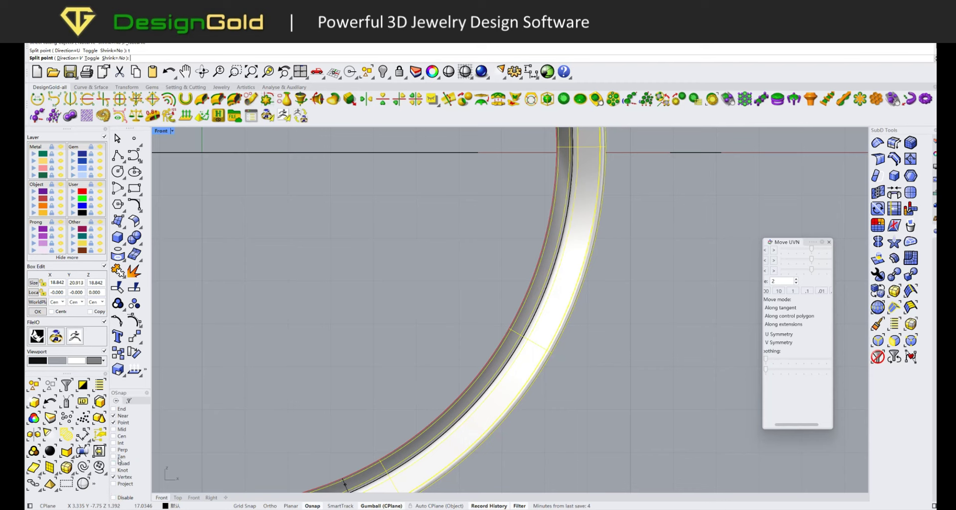
{"action": "left_click", "coordinate": [527, 339]}
{"action": "scroll", "coordinate": [463, 342], "scroll_direction": "down", "scroll_amount": 5}
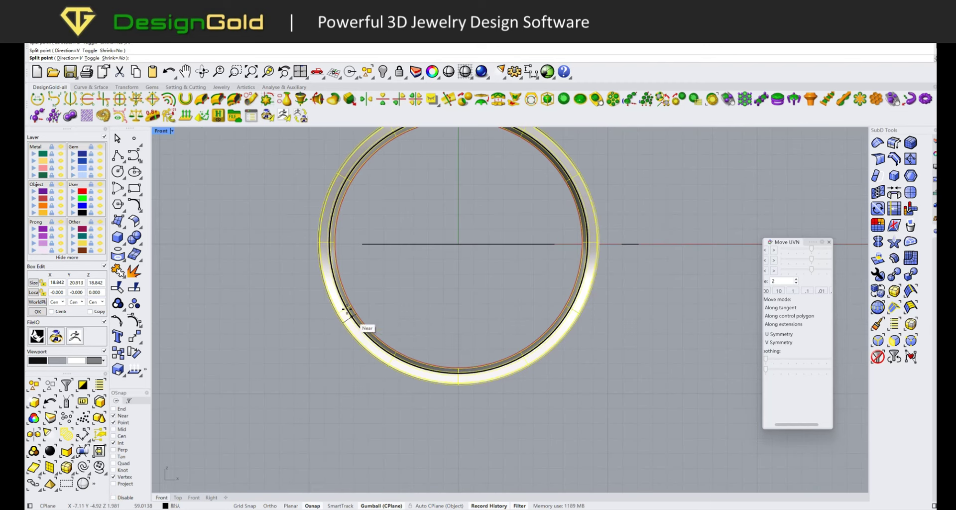
{"action": "key", "text": "Return"}
- Delete the extra band pieces, leaving only a short lower arc
{"action": "left_click", "coordinate": [415, 371], "text": "ctrl"}
{"action": "right_click_drag", "start_coordinate": [414, 371], "coordinate": [430, 389]}
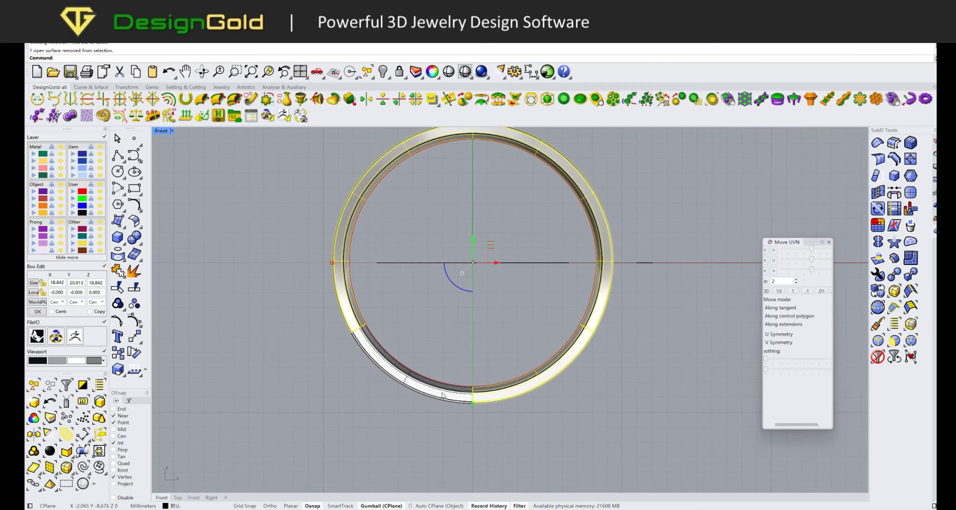
{"action": "key", "text": "Delete"}
{"action": "left_click", "coordinate": [459, 401]}
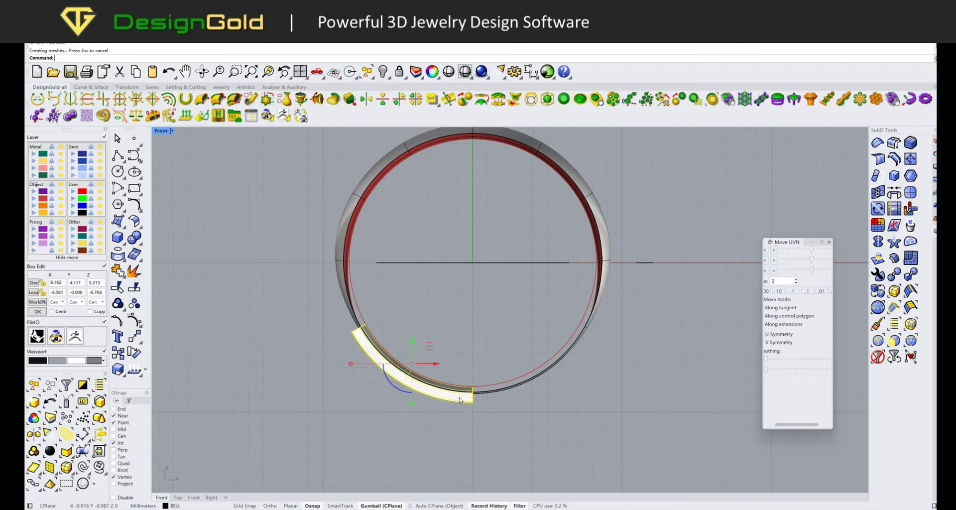
{"action": "right_click_drag", "start_coordinate": [460, 400], "coordinate": [431, 395], "text": "ctrl+shift"}
{"action": "type", "text": "X"}
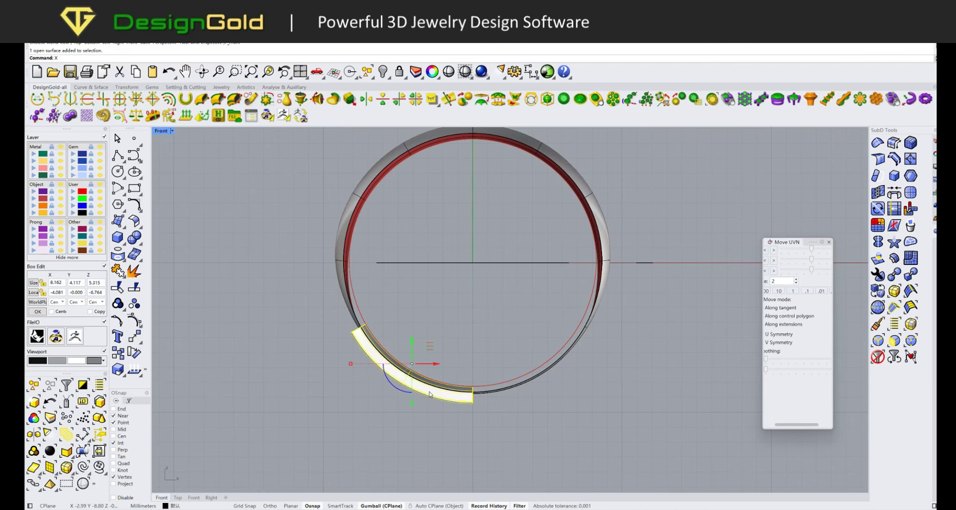
{"action": "key", "text": "Return"}
- Split the shank along an isocurve where the white piece ends and show points on both arcs
{"action": "scroll", "coordinate": [582, 328], "scroll_direction": "up", "scroll_amount": 3}
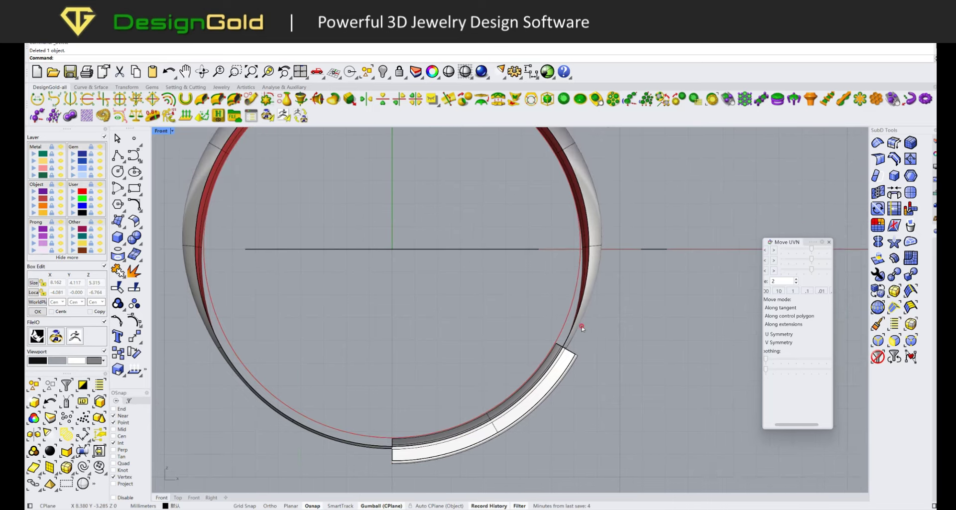
{"action": "left_click", "coordinate": [582, 328]}
{"action": "left_click", "coordinate": [135, 291]}
{"action": "scroll", "coordinate": [547, 344], "scroll_direction": "up", "scroll_amount": 4}
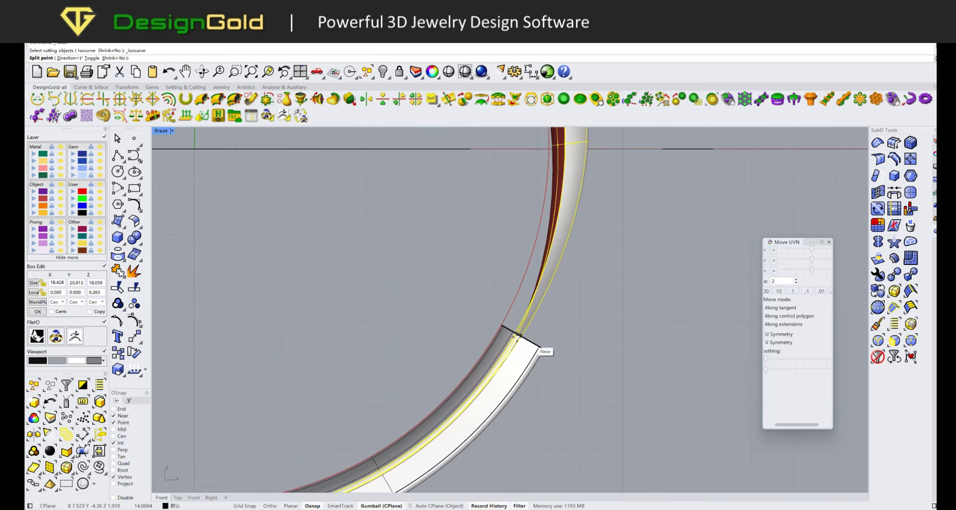
{"action": "left_click", "coordinate": [521, 334]}
{"action": "scroll", "coordinate": [521, 334], "scroll_direction": "down", "scroll_amount": 5}
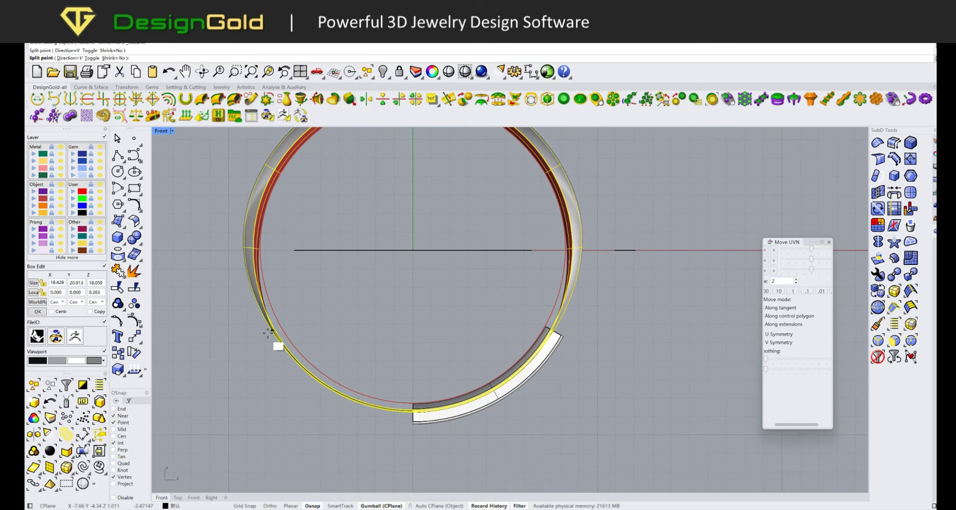
{"action": "left_click", "coordinate": [260, 317], "text": "ctrl"}
{"action": "left_click", "coordinate": [580, 324], "text": "shift"}
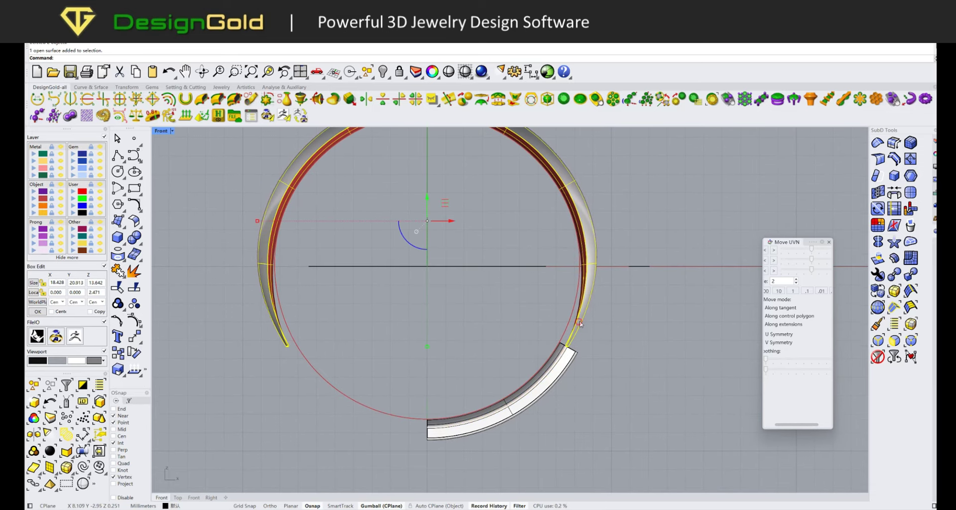
{"action": "type", "text": "S"}
{"action": "key", "text": "F10"}
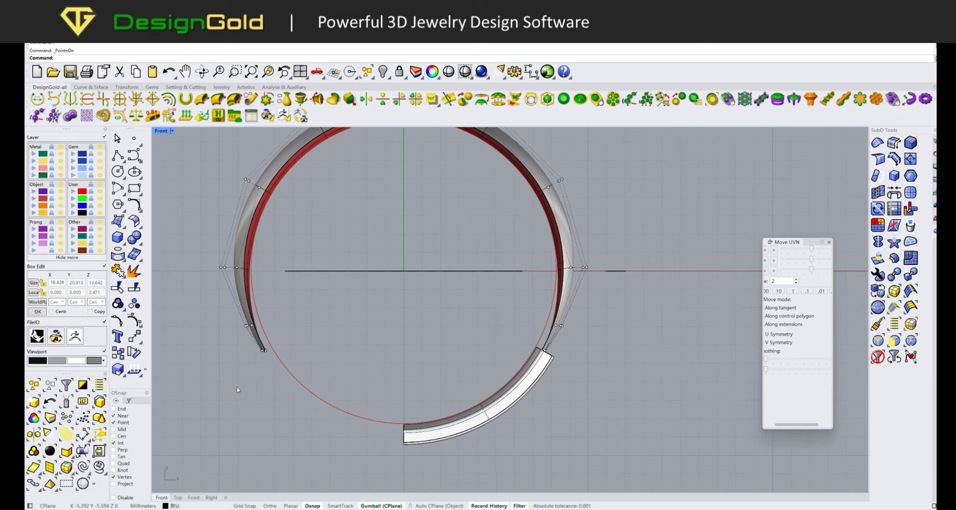
- Select the lower-end control points of both arcs and drag them inward and down in Front view
{"action": "left_click_drag", "start_coordinate": [234, 383], "coordinate": [562, 340]}
{"action": "right_click_drag", "start_coordinate": [562, 340], "coordinate": [459, 367], "text": "ctrl+shift"}
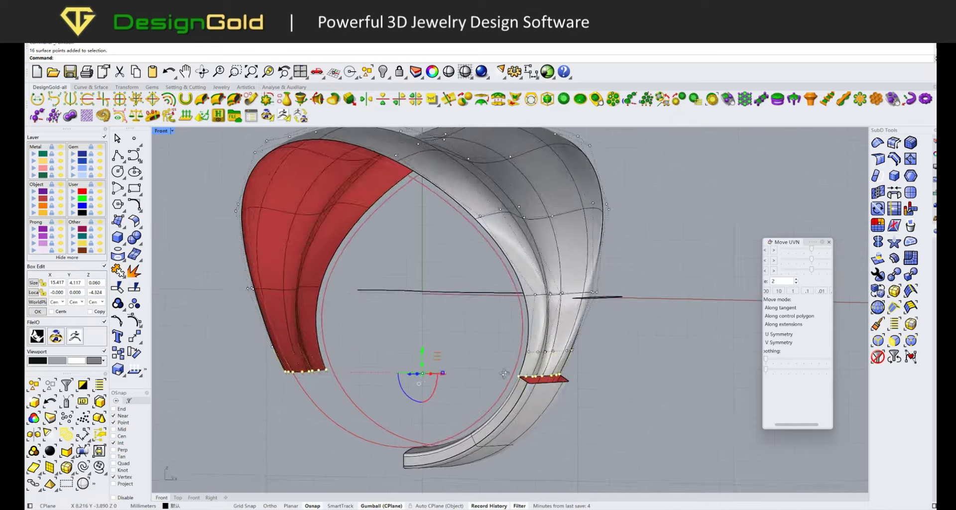
{"action": "key", "text": "ctrl+F3"}
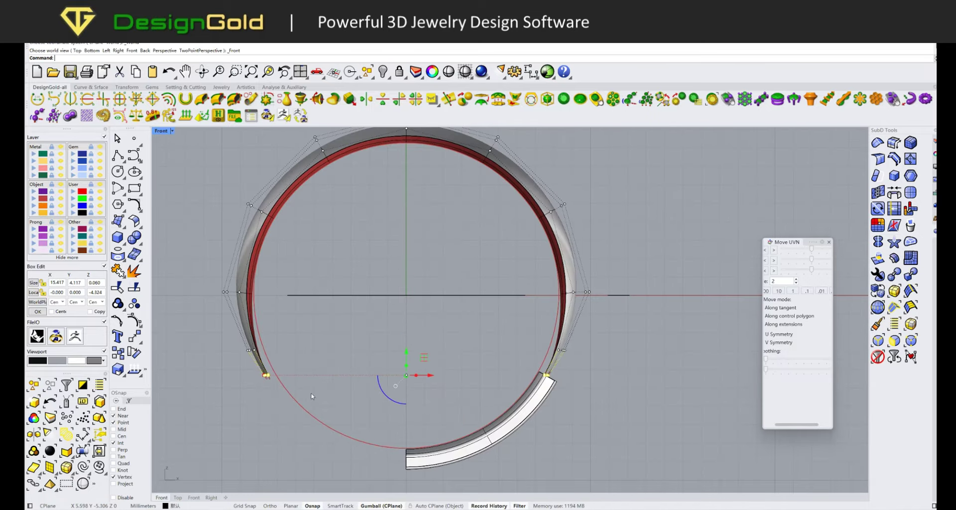
{"action": "scroll", "coordinate": [376, 359], "scroll_direction": "up", "scroll_amount": 2}
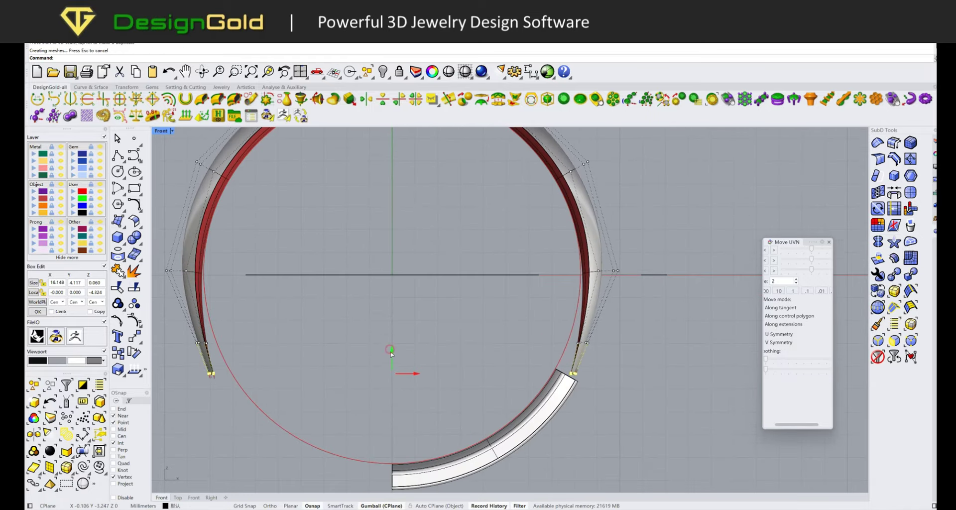
{"action": "left_click_drag", "start_coordinate": [391, 353], "coordinate": [551, 389]}
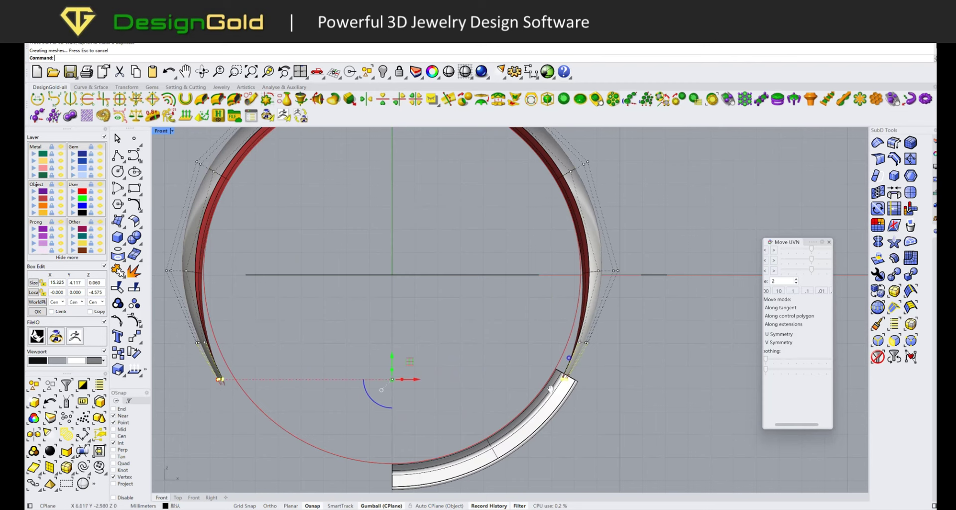
{"action": "key", "text": "ctrl+F3"}
{"action": "left_click", "coordinate": [523, 314]}
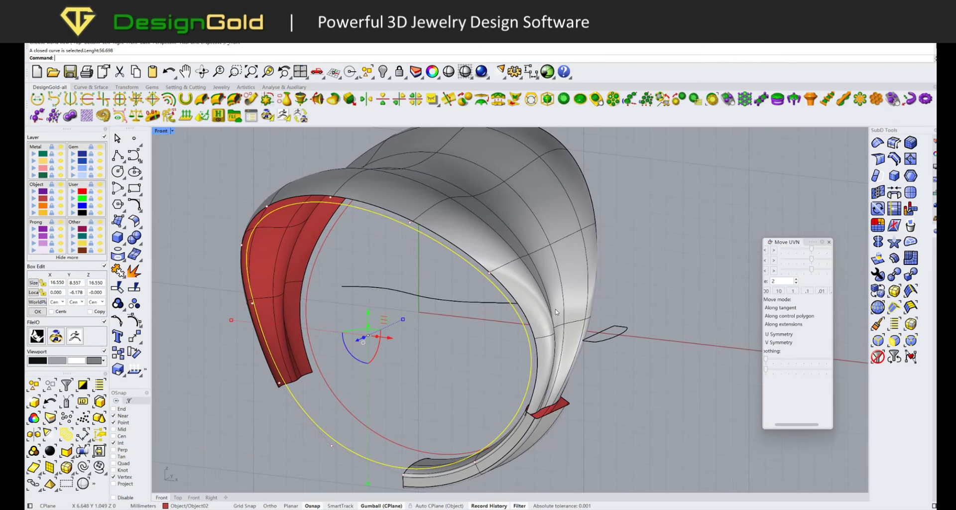
{"action": "key", "text": "ctrl+F3"}
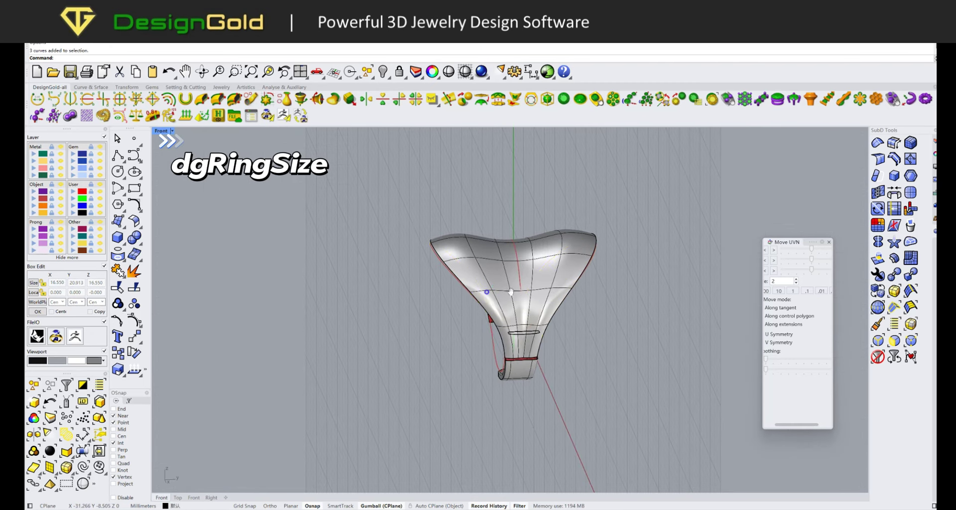
- Draw a small closed, symmetric dome-topped profile about 1 mm wide beside the ring with dgCurveMirrorY
{"action": "left_click", "coordinate": [547, 251]}
{"action": "left_click", "coordinate": [564, 269]}
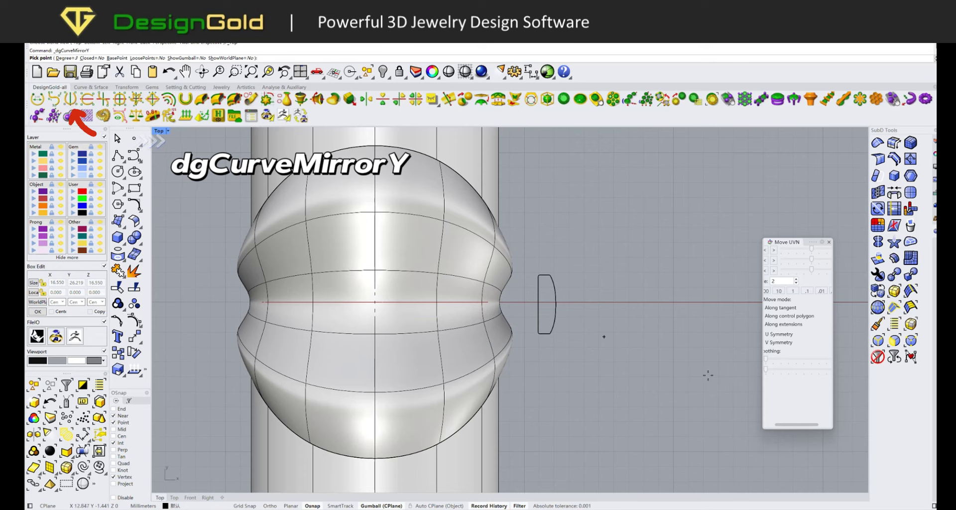
{"action": "left_click", "coordinate": [570, 348]}
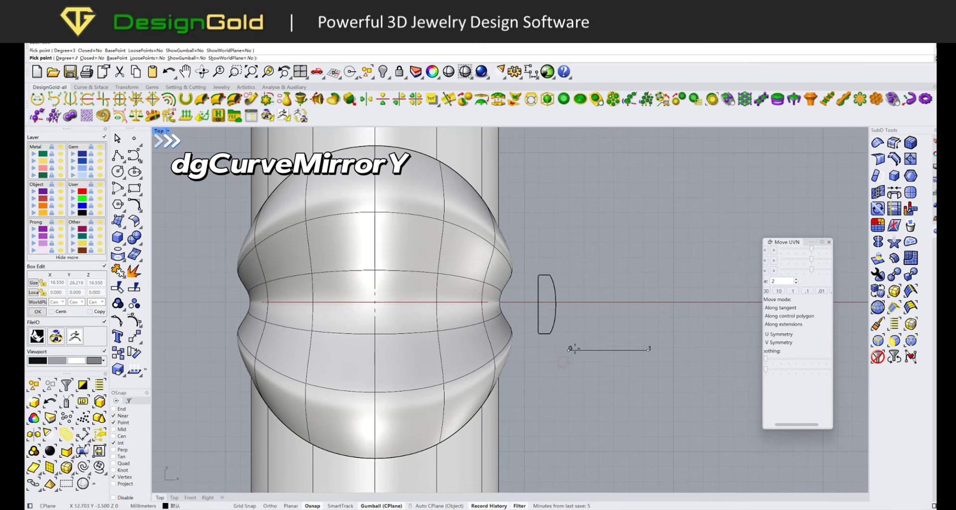
{"action": "scroll", "coordinate": [609, 349], "scroll_direction": "up", "scroll_amount": 3}
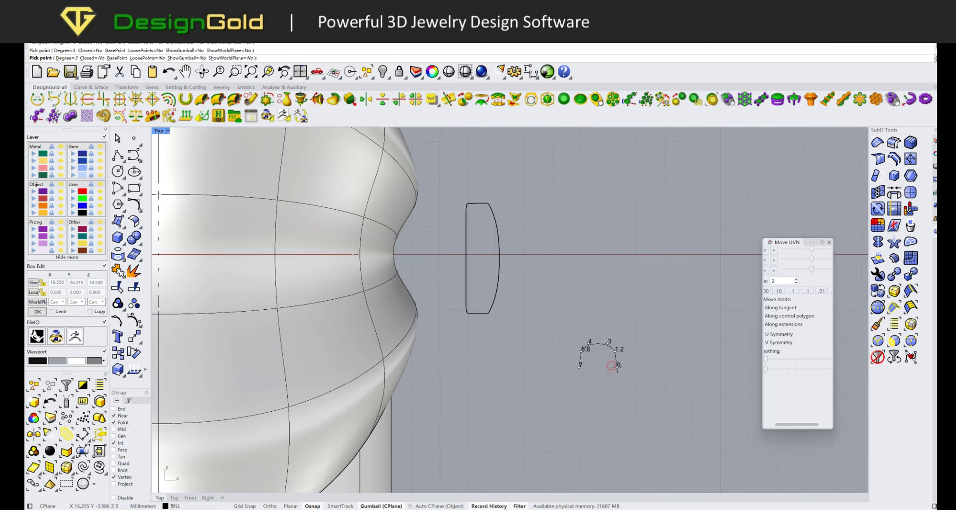
{"action": "scroll", "coordinate": [615, 369], "scroll_direction": "up", "scroll_amount": 3}
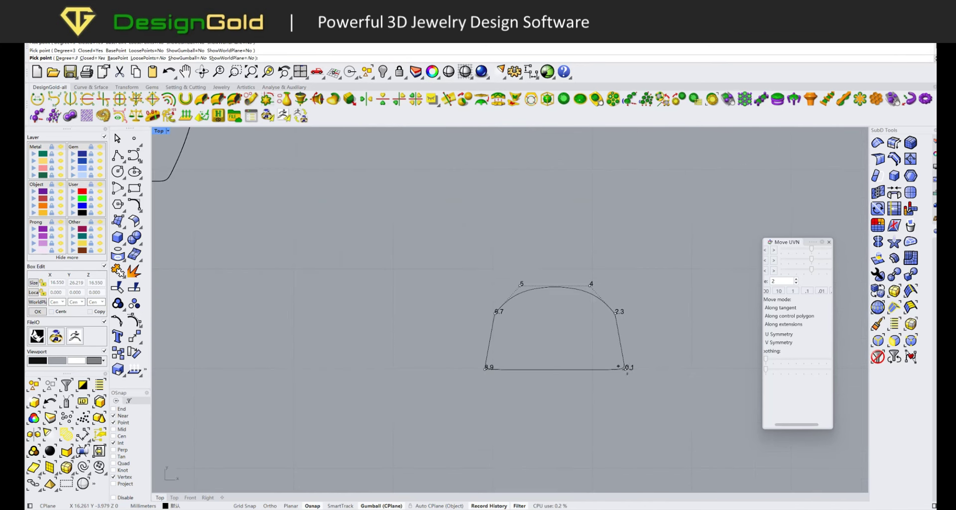
{"action": "left_click", "coordinate": [617, 357]}
{"action": "scroll", "coordinate": [550, 322], "scroll_direction": "down", "scroll_amount": 3}
{"action": "scroll", "coordinate": [550, 321], "scroll_direction": "down", "scroll_amount": 3}
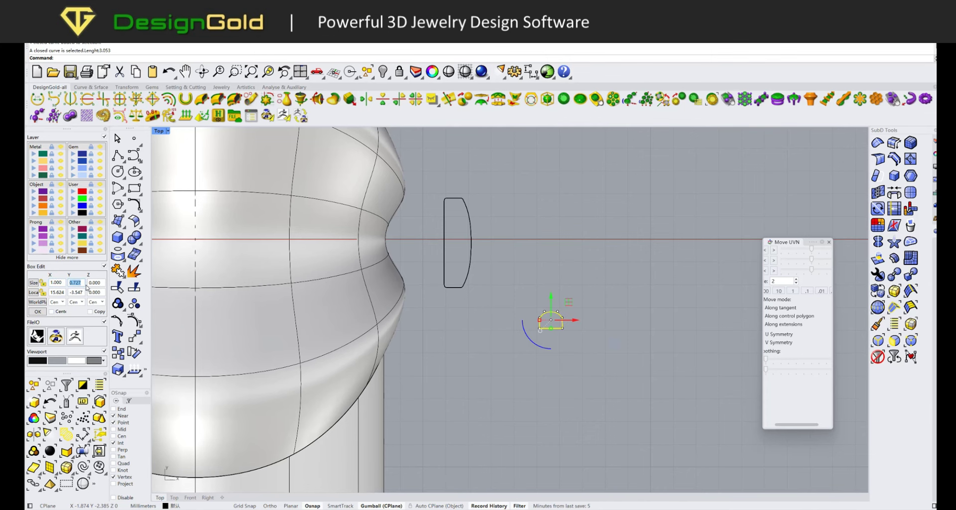
{"action": "scroll", "coordinate": [544, 311], "scroll_direction": "up", "scroll_amount": 3}
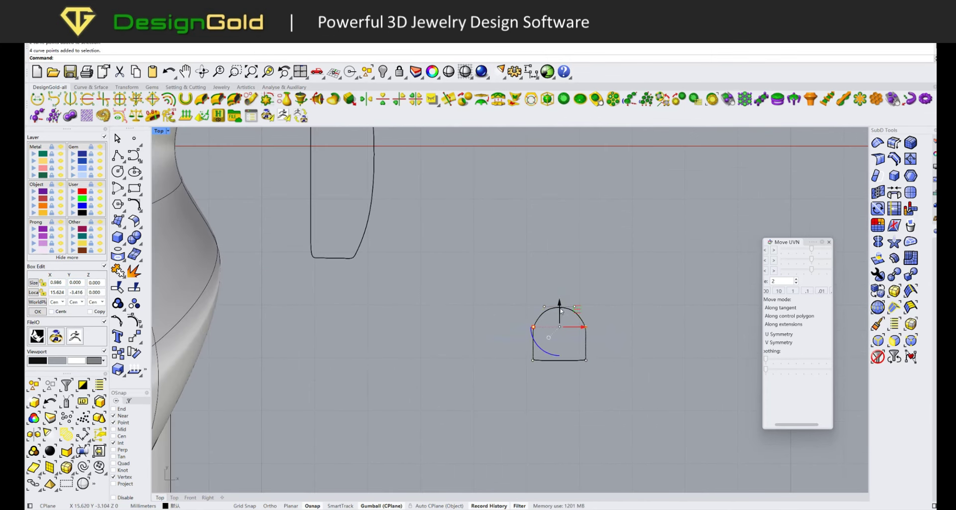
{"action": "scroll", "coordinate": [562, 303], "scroll_direction": "down", "scroll_amount": 3}
{"action": "right_click_drag", "start_coordinate": [562, 302], "coordinate": [419, 315], "text": "ctrl+shift"}
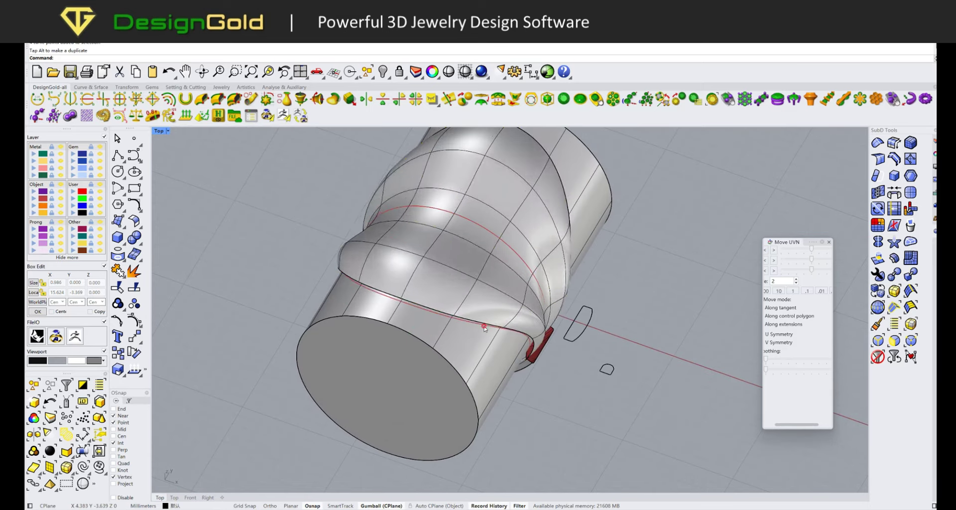
- Sweep the dome profile along the red rail with dgRailPipe, adding a thin rim on the flared top's edge
{"action": "left_click", "coordinate": [420, 315]}
{"action": "scroll", "coordinate": [420, 315], "scroll_direction": "up", "scroll_amount": 2}
{"action": "left_click", "coordinate": [422, 311]}
{"action": "left_click", "coordinate": [439, 326]}
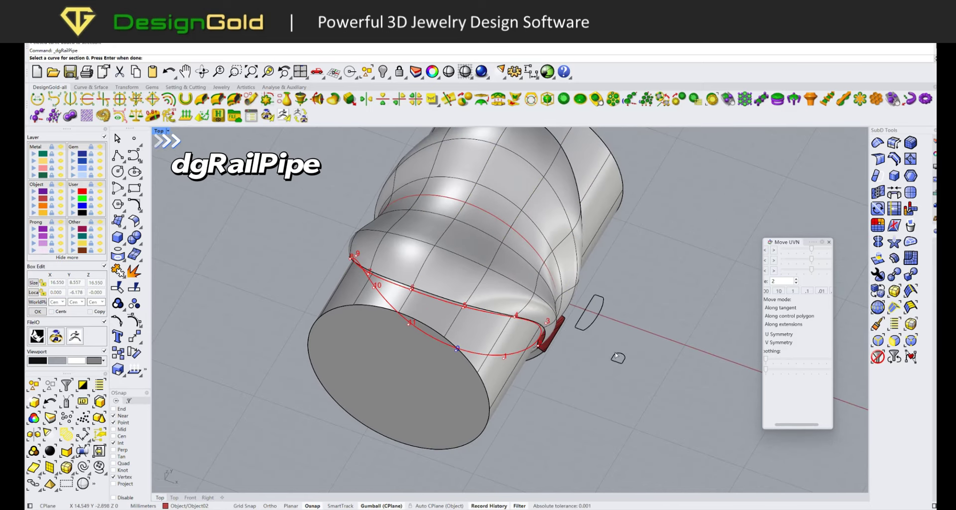
{"action": "key", "text": "Return"}
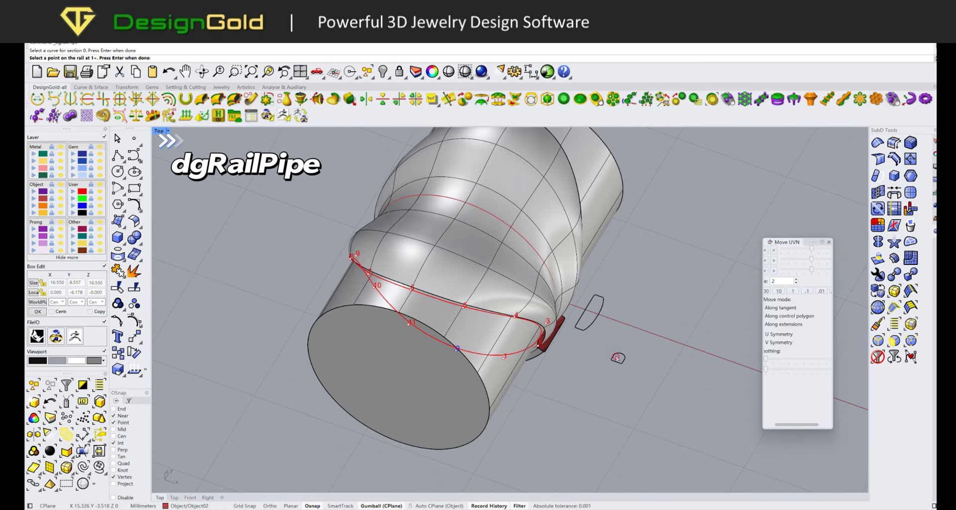
{"action": "key", "text": "Return"}
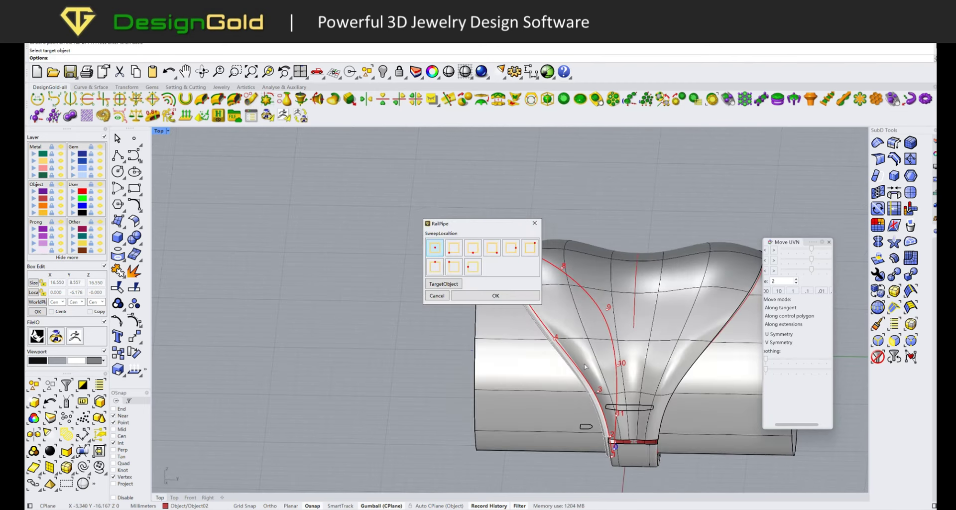
{"action": "mouse_move", "coordinate": [586, 367]}
{"action": "right_mouse_down"}
{"action": "mouse_move", "coordinate": [316, 298]}
{"action": "mouse_move", "coordinate": [444, 259]}
{"action": "right_mouse_up"}
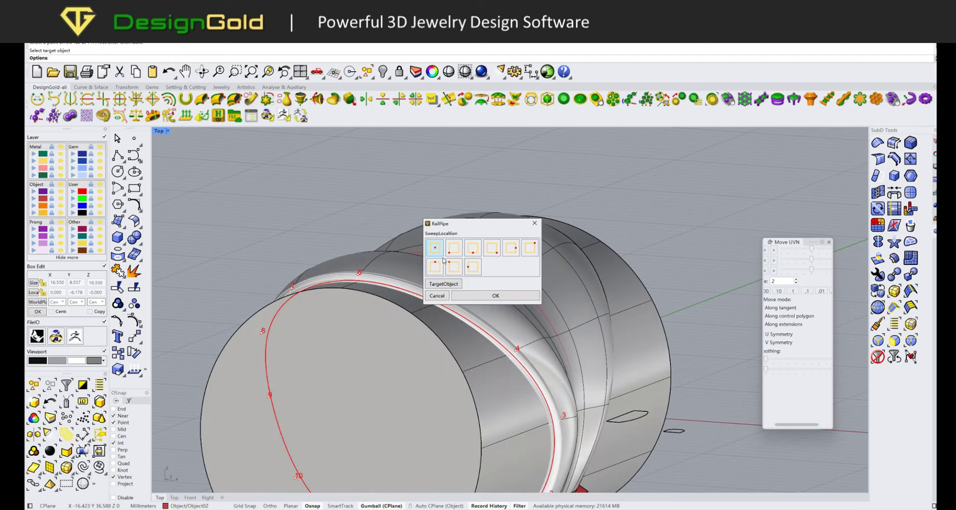
{"action": "left_click", "coordinate": [496, 295]}
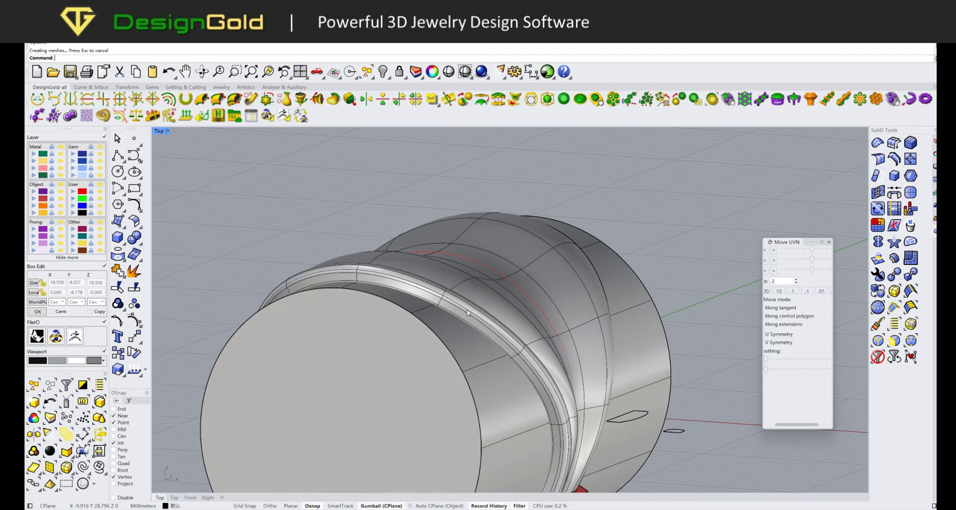
{"action": "key", "text": "Return"}
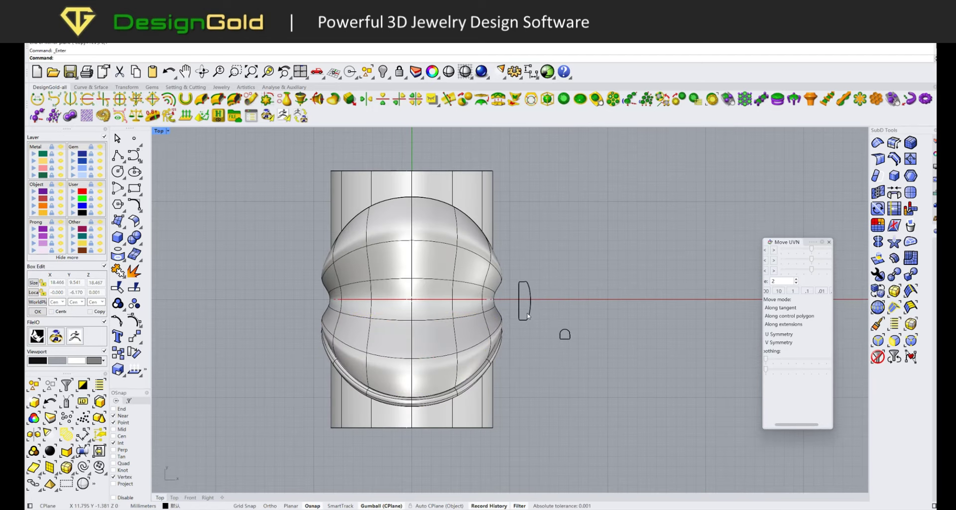
- Undo the mirror and delete the selected swept pipe
{"action": "left_click", "coordinate": [469, 387]}
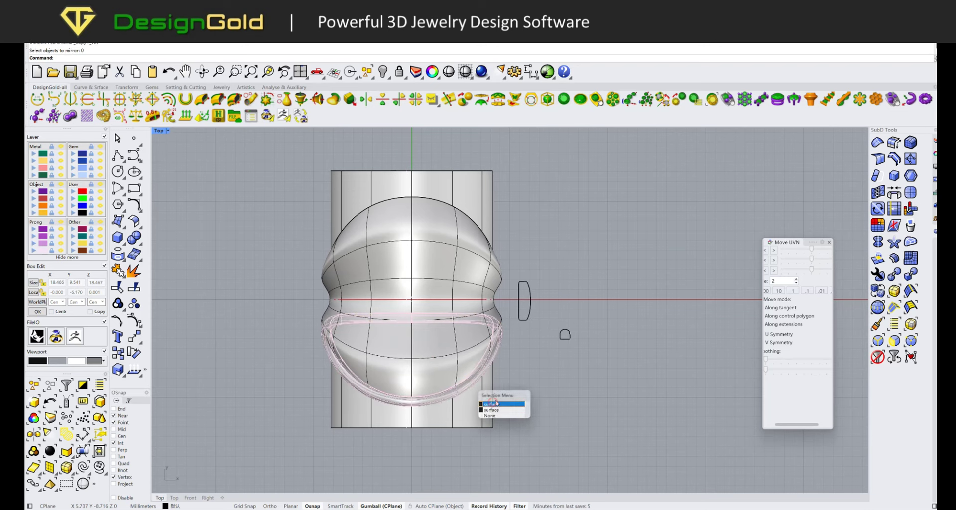
{"action": "left_click", "coordinate": [485, 399]}
{"action": "key", "text": "ctrl+z"}
{"action": "key", "text": "Delete"}
- Mirror the raised rim onto the opposite edge of the flared top with dgMirrorX
{"action": "mouse_move", "coordinate": [477, 330]}
{"action": "right_mouse_down"}
{"action": "mouse_move", "coordinate": [486, 324]}
{"action": "mouse_move", "coordinate": [468, 308]}
{"action": "right_mouse_up"}
{"action": "left_click", "coordinate": [448, 279]}
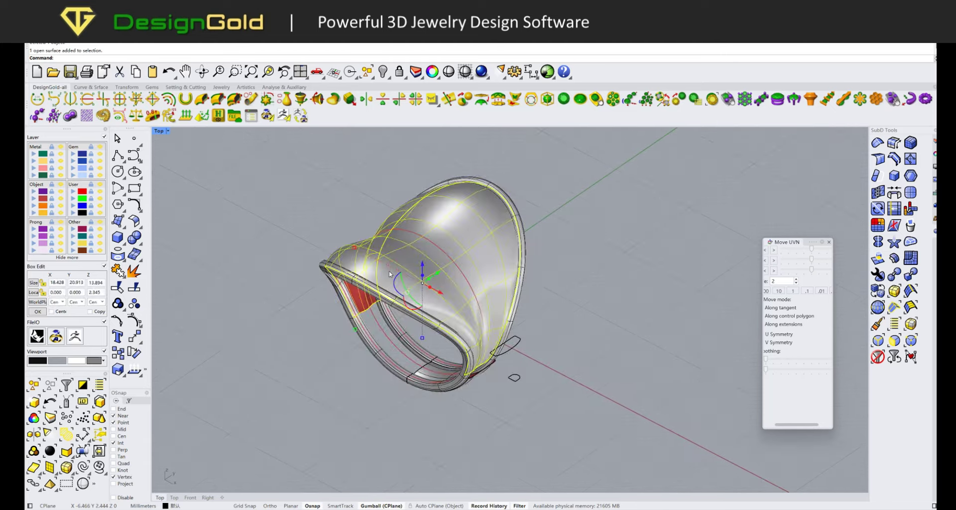
{"action": "right_click_drag", "start_coordinate": [449, 279], "coordinate": [439, 348]}
{"action": "scroll", "coordinate": [439, 407], "scroll_direction": "up", "scroll_amount": 3}
{"action": "key", "text": "Return"}
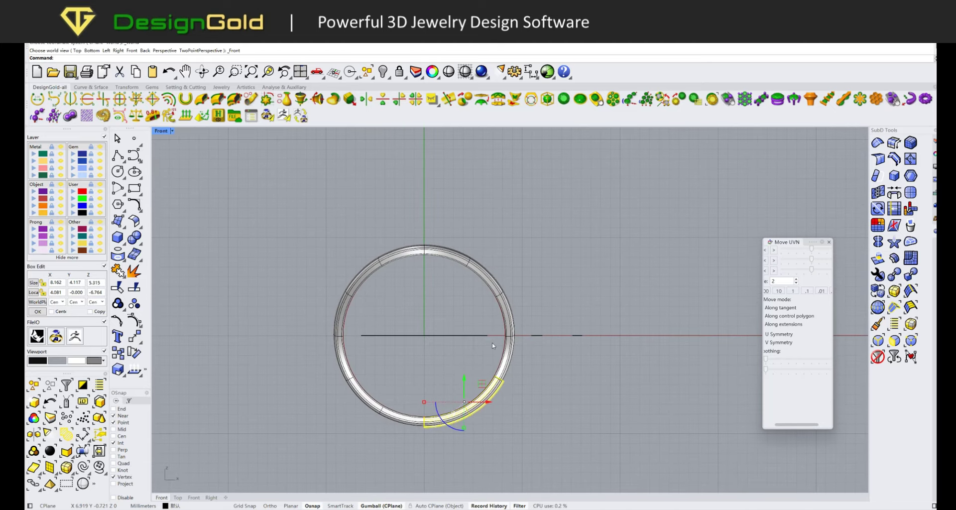
{"action": "left_click", "coordinate": [456, 339]}
- Start Pave 3d nets on the flared top and choose the diamond lattice pattern s016
{"action": "right_click_drag", "start_coordinate": [456, 339], "coordinate": [438, 319]}
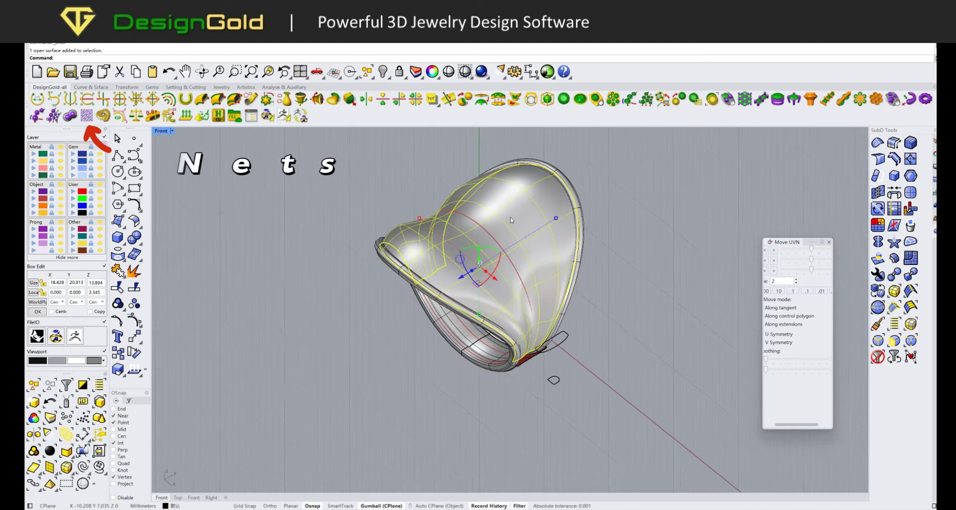
{"action": "scroll", "coordinate": [438, 318], "scroll_direction": "up", "scroll_amount": 3}
{"action": "left_click", "coordinate": [89, 118]}
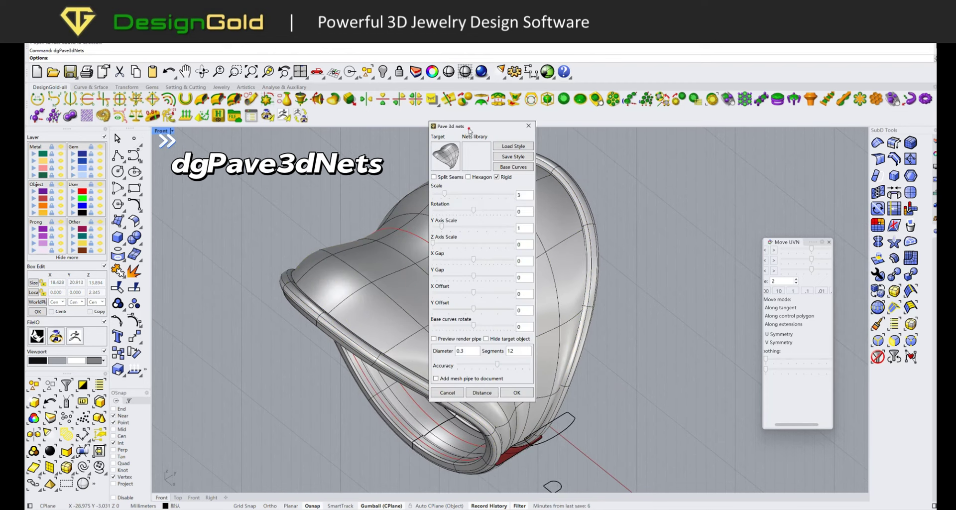
{"action": "left_click", "coordinate": [724, 203]}
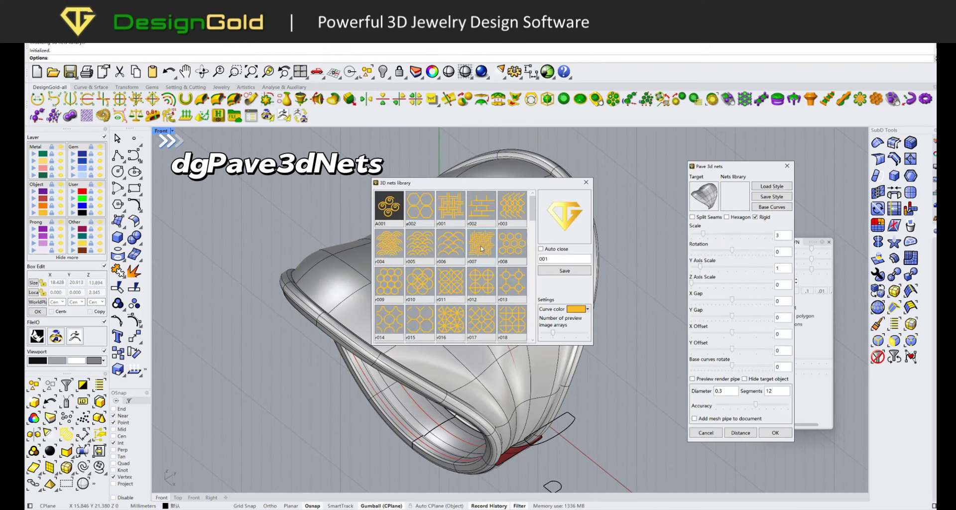
{"action": "left_click", "coordinate": [507, 250]}
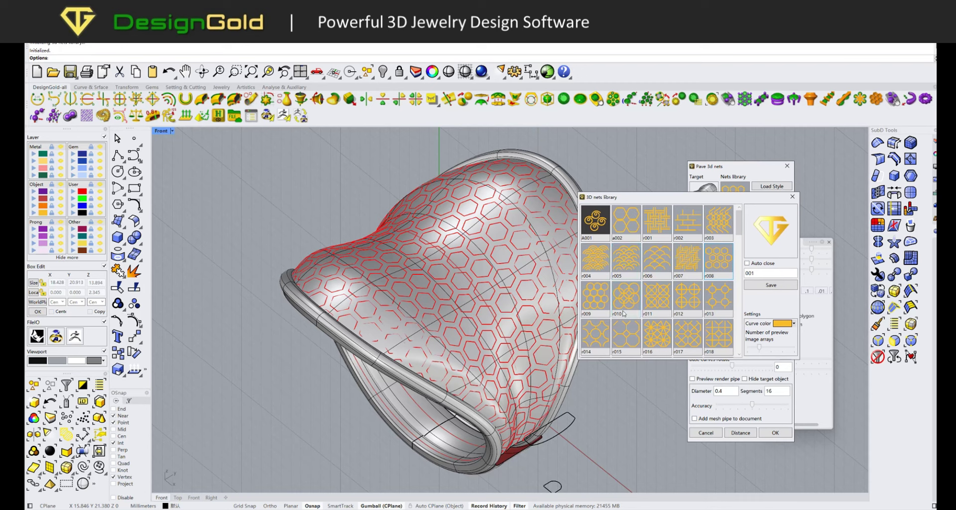
{"action": "scroll", "coordinate": [683, 337], "scroll_direction": "down", "scroll_amount": 5}
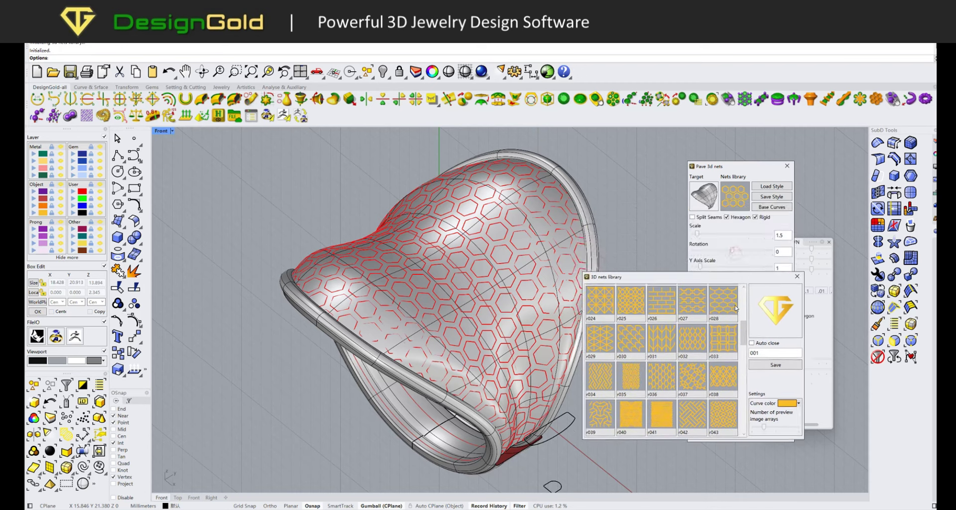
{"action": "scroll", "coordinate": [726, 309], "scroll_direction": "down", "scroll_amount": 10}
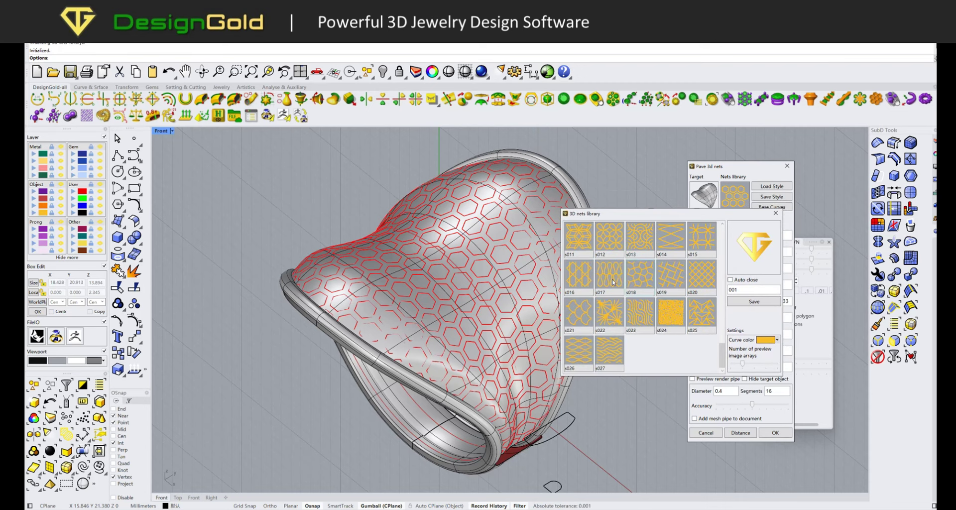
{"action": "left_click", "coordinate": [582, 281]}
{"action": "scroll", "coordinate": [462, 297], "scroll_direction": "up", "scroll_amount": 3}
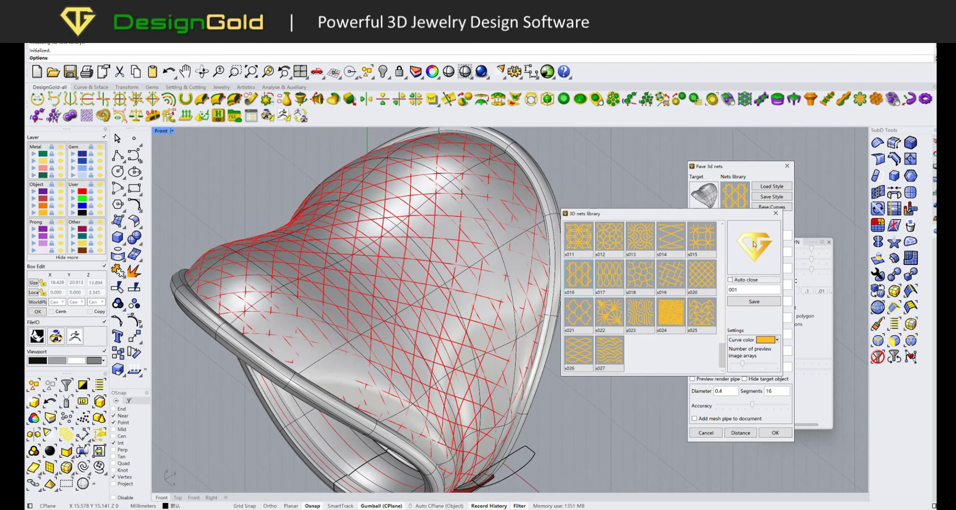
{"action": "left_click", "coordinate": [776, 213]}
- Set Z Axis Scale 1.1 and Scale 6.1 with pipe preview, create the net, then hide the selected object
{"action": "left_click_drag", "start_coordinate": [698, 281], "coordinate": [711, 286]}
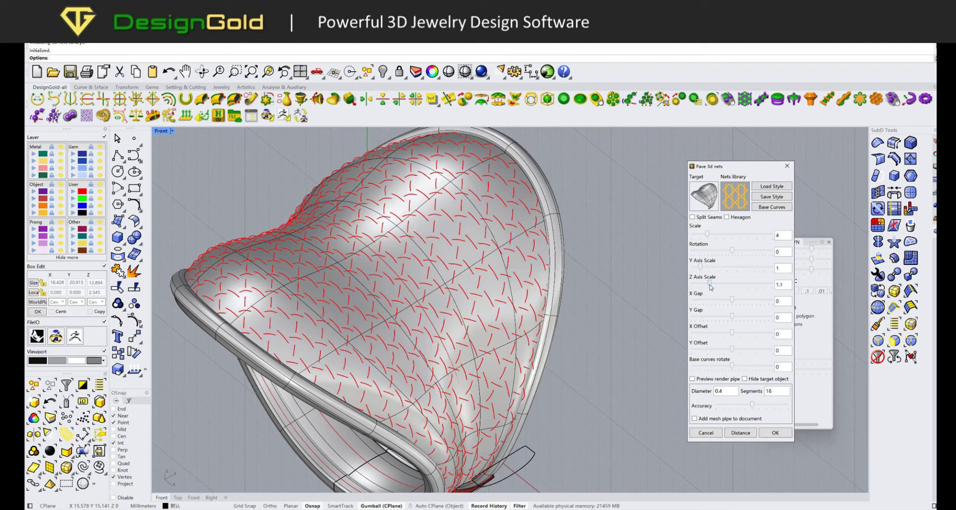
{"action": "left_click", "coordinate": [699, 380]}
{"action": "scroll", "coordinate": [538, 350], "scroll_direction": "down", "scroll_amount": 2}
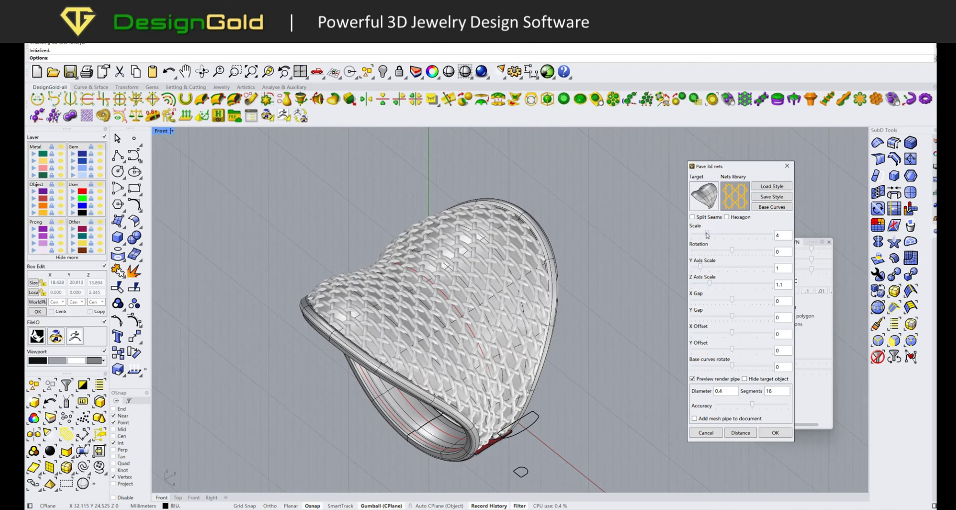
{"action": "left_click_drag", "start_coordinate": [706, 235], "coordinate": [716, 234]}
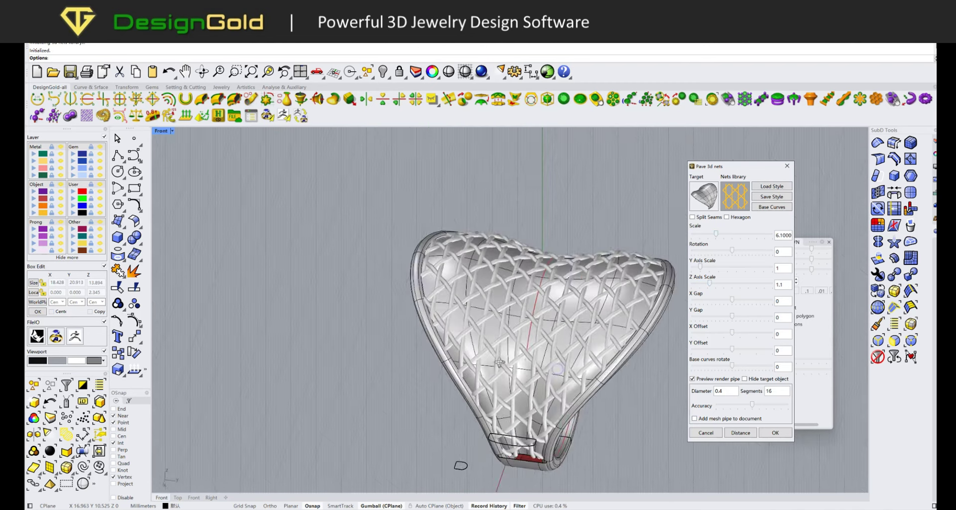
{"action": "right_click_drag", "start_coordinate": [571, 390], "coordinate": [651, 393]}
{"action": "left_click", "coordinate": [775, 432]}
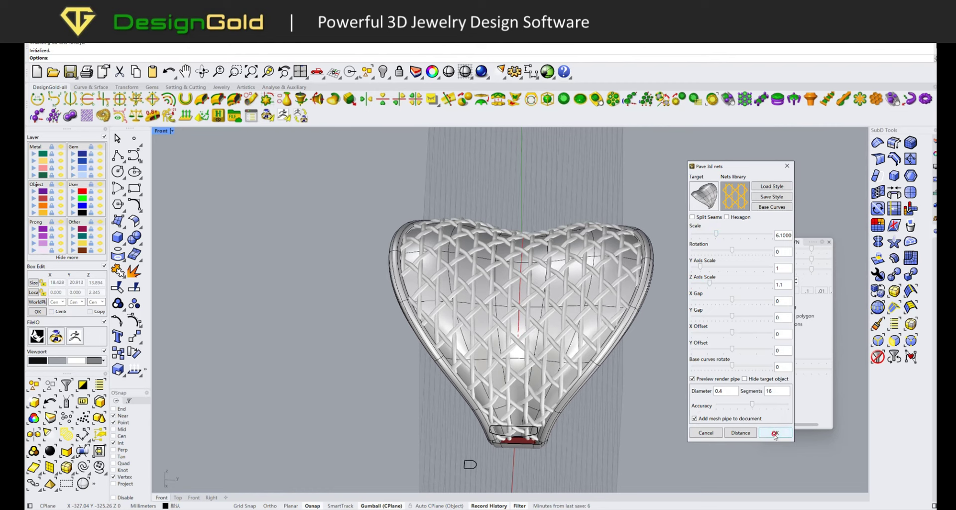
{"action": "mouse_move", "coordinate": [603, 369]}
{"action": "right_mouse_down"}
{"action": "mouse_move", "coordinate": [502, 302]}
{"action": "mouse_move", "coordinate": [572, 288]}
{"action": "right_mouse_up"}
{"action": "left_click", "coordinate": [428, 351]}
{"action": "key", "text": "ctrl+h"}
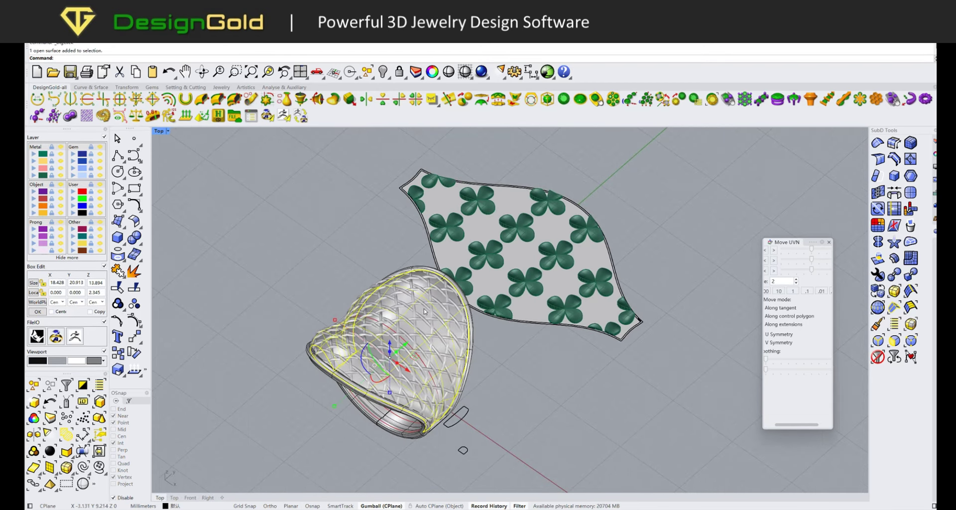
- Wrap the 56 green clovers from the flat sheet onto the ring with dgSquishBack
{"action": "left_click", "coordinate": [465, 296]}
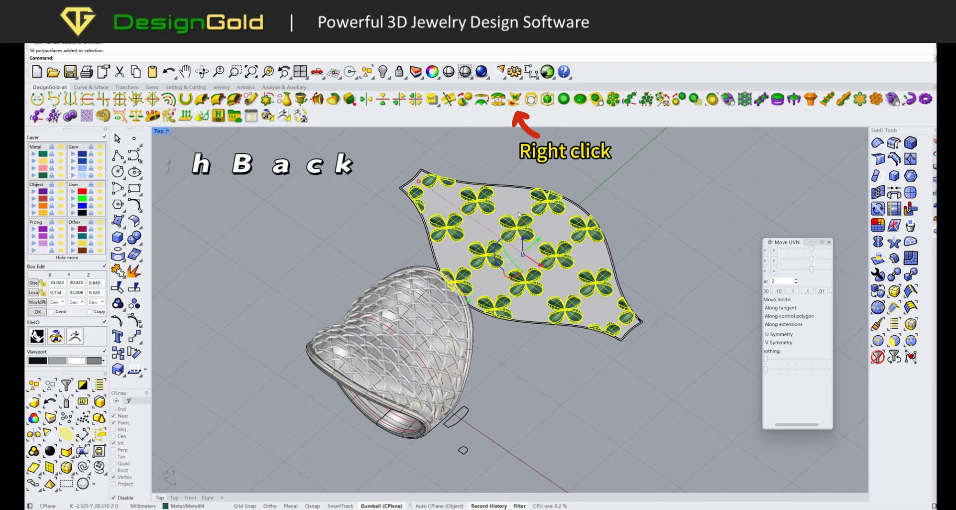
{"action": "right_click", "coordinate": [516, 103]}
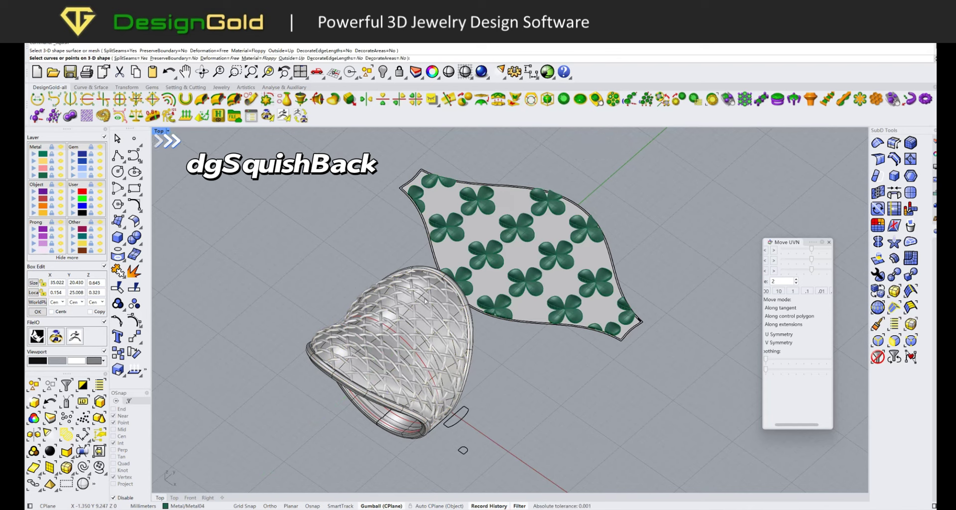
{"action": "scroll", "coordinate": [410, 288], "scroll_direction": "up", "scroll_amount": 3}
{"action": "scroll", "coordinate": [410, 287], "scroll_direction": "up", "scroll_amount": 4}
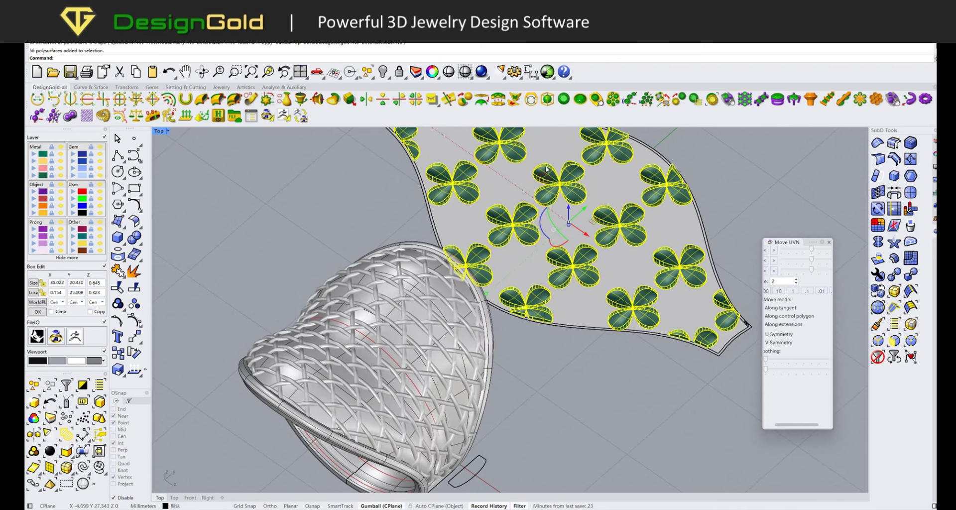
{"action": "left_click", "coordinate": [513, 102]}
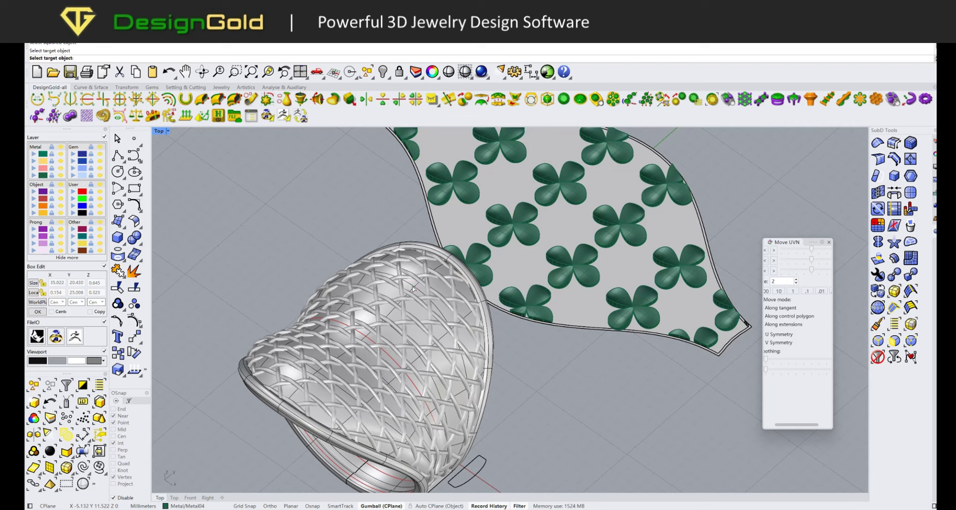
{"action": "left_click", "coordinate": [419, 304]}
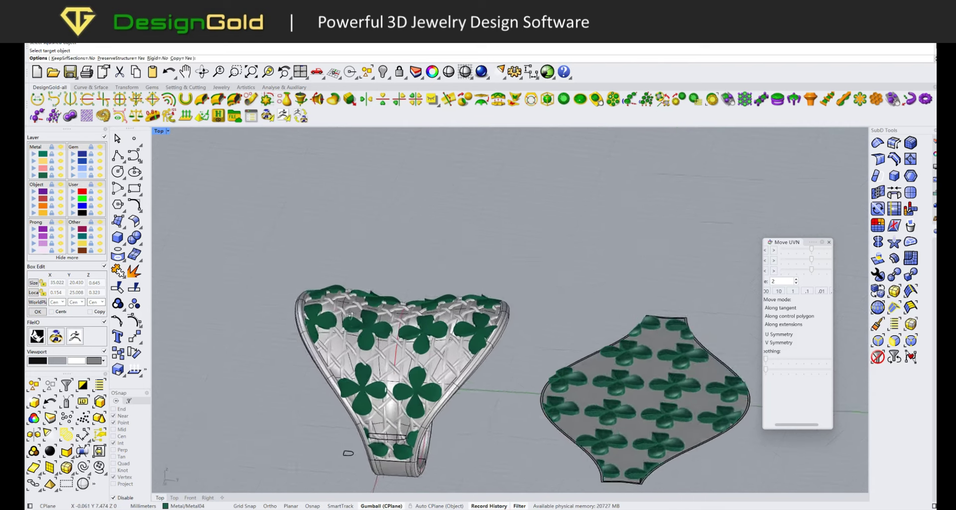
{"action": "left_click", "coordinate": [443, 324]}
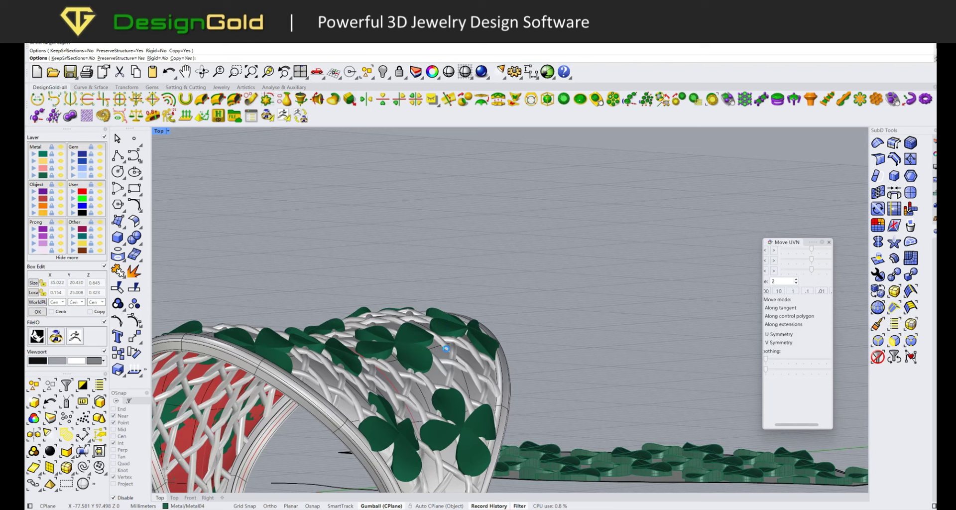
{"action": "key", "text": "Return"}
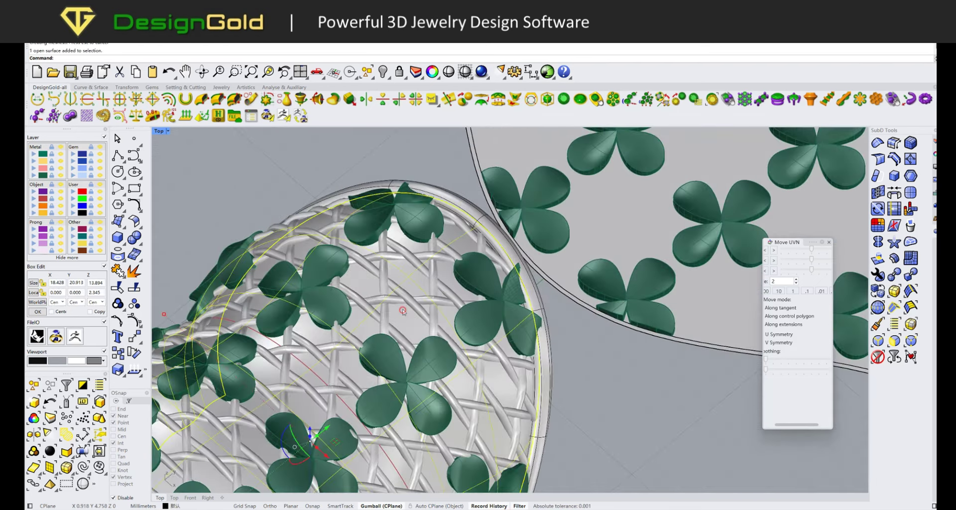
- Delete the woven net pipes and select the 193 leftover net curves
{"action": "left_click", "coordinate": [402, 307]}
{"action": "key", "text": "Delete"}
{"action": "left_click", "coordinate": [385, 307]}
{"action": "left_click", "coordinate": [414, 324]}
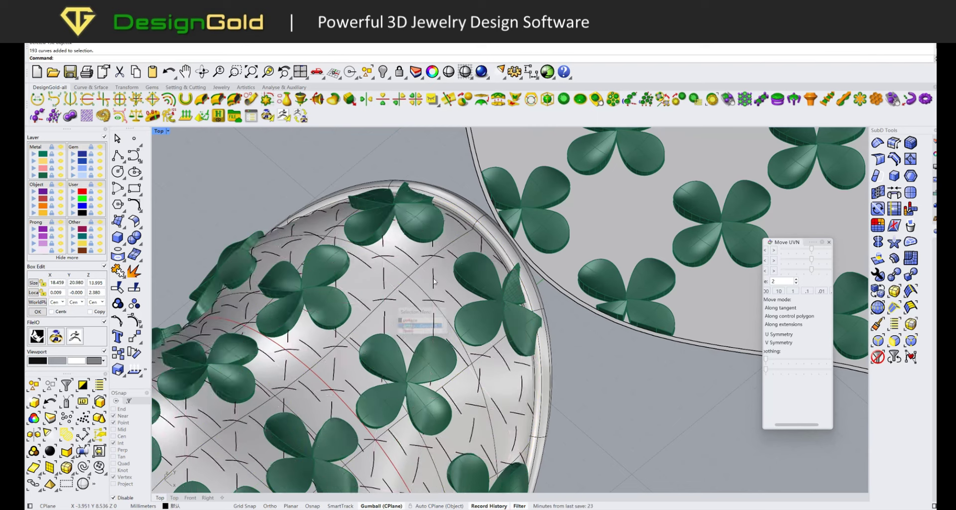
{"action": "scroll", "coordinate": [405, 287], "scroll_direction": "up", "scroll_amount": 3}
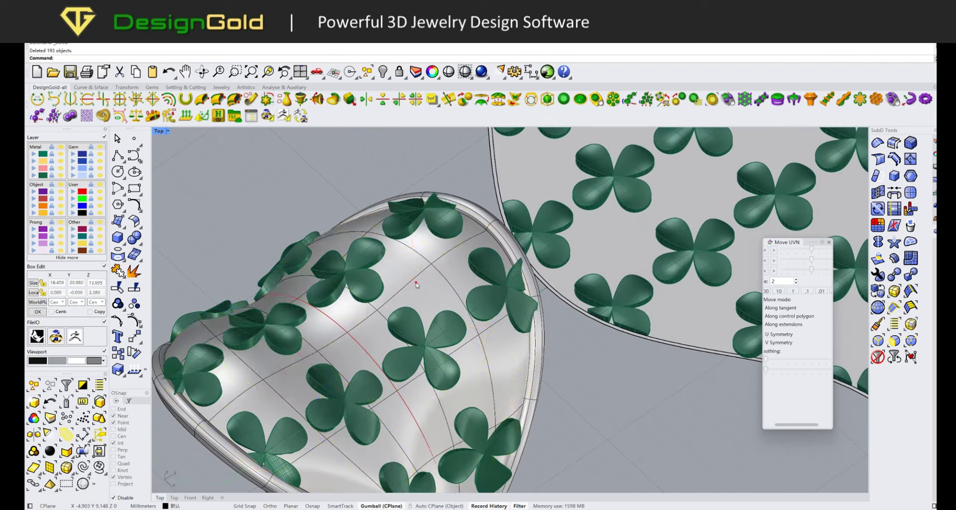
- Pave the ring top with a new, larger-scale 3D net of 521 curves, then switch to Top view
{"action": "left_click", "coordinate": [538, 263]}
{"action": "left_click", "coordinate": [761, 99]}
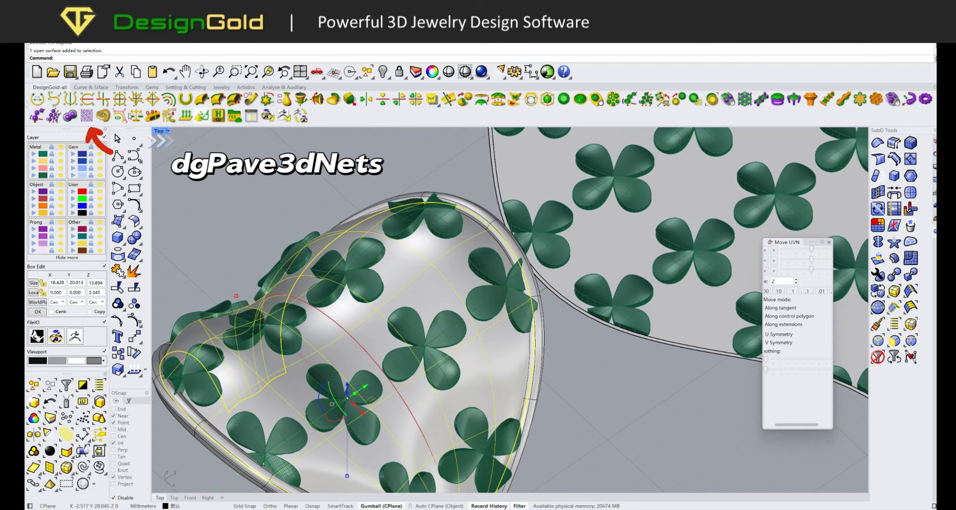
{"action": "left_click", "coordinate": [733, 195]}
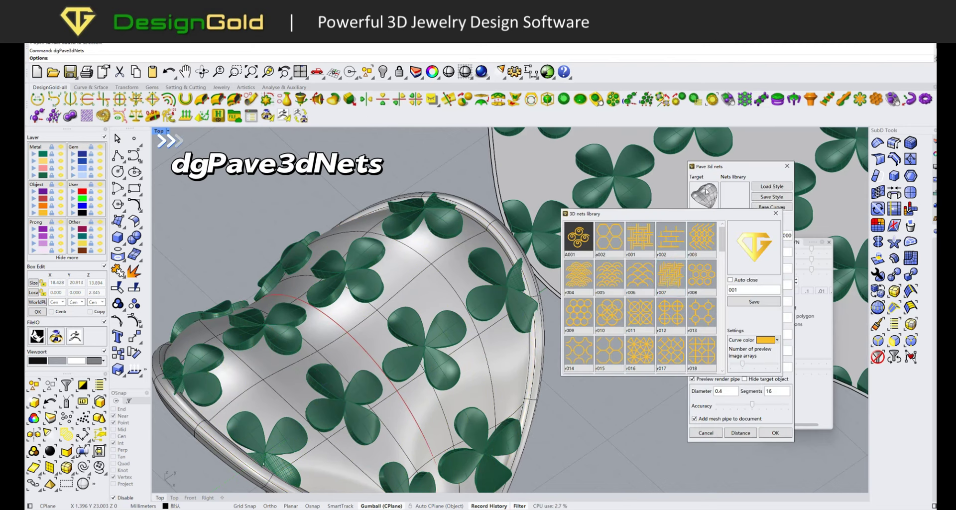
{"action": "left_click_drag", "start_coordinate": [722, 238], "coordinate": [722, 354]}
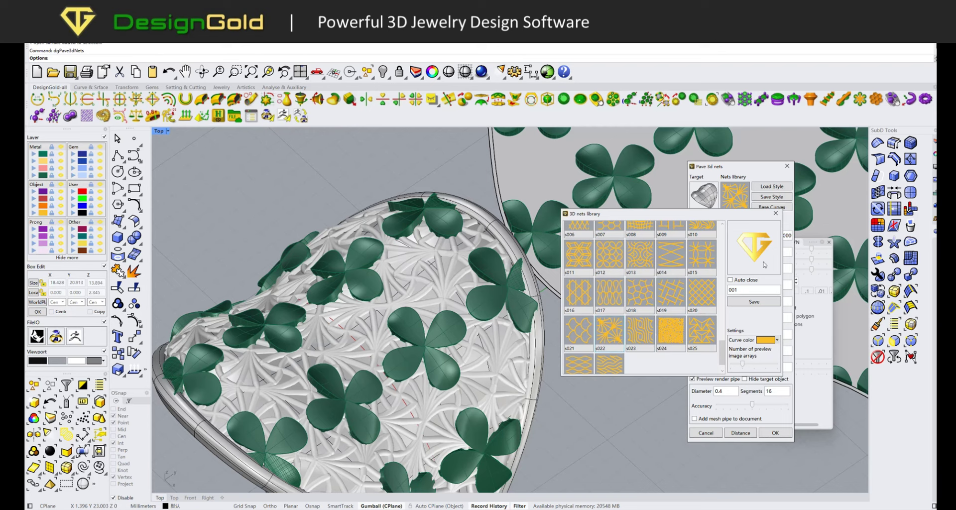
{"action": "left_click", "coordinate": [775, 213]}
{"action": "left_click_drag", "start_coordinate": [711, 235], "coordinate": [725, 235]}
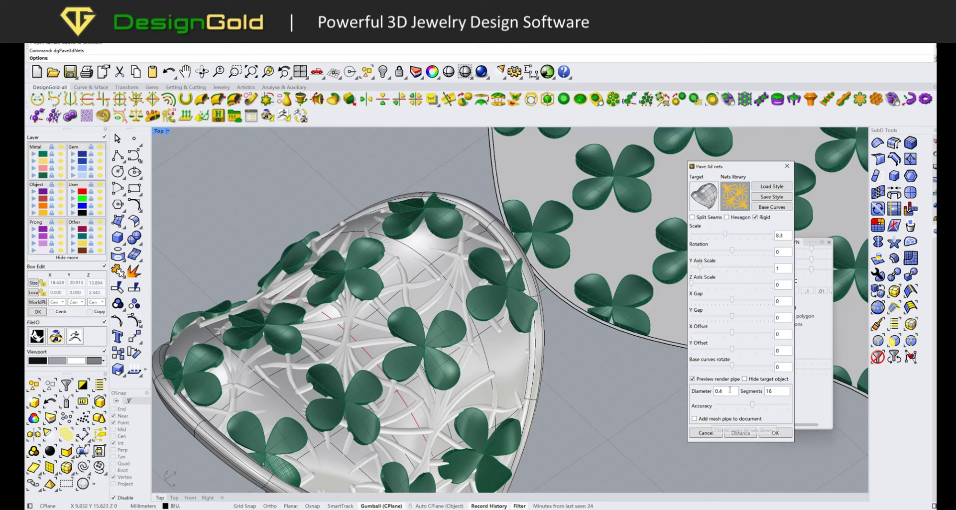
{"action": "left_click", "coordinate": [745, 379]}
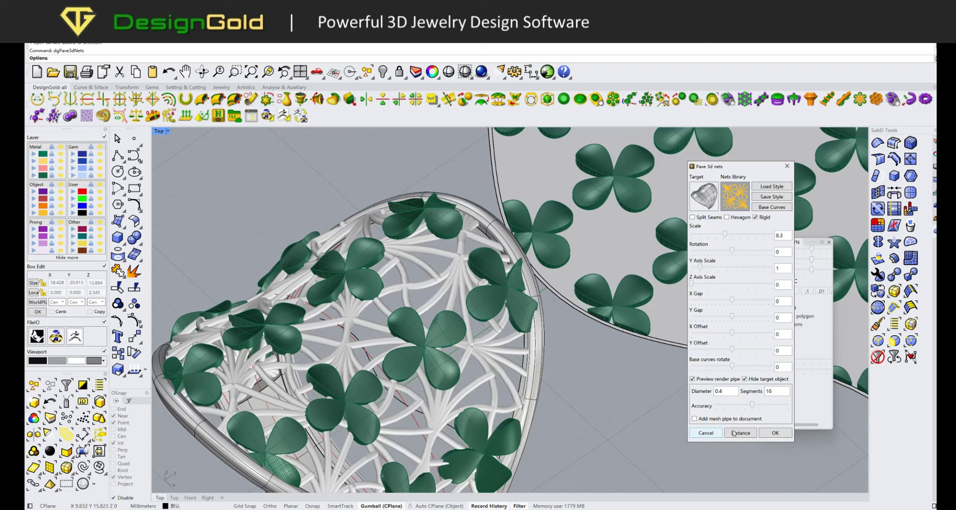
{"action": "left_click", "coordinate": [706, 433]}
{"action": "key", "text": "ctrl+F1"}
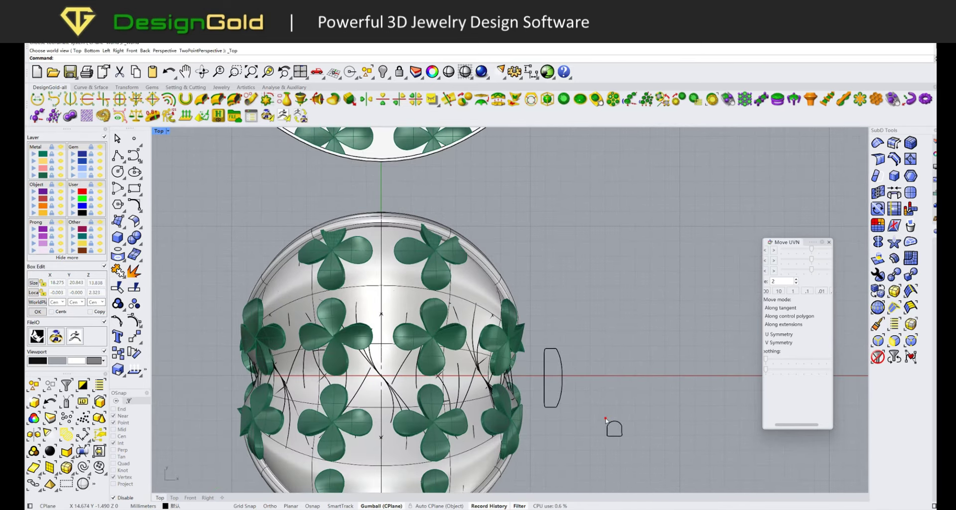
- Mirror the arch profile with dgCurveMirrorY and size it to 0.35 × 0.35
{"action": "left_click", "coordinate": [607, 421]}
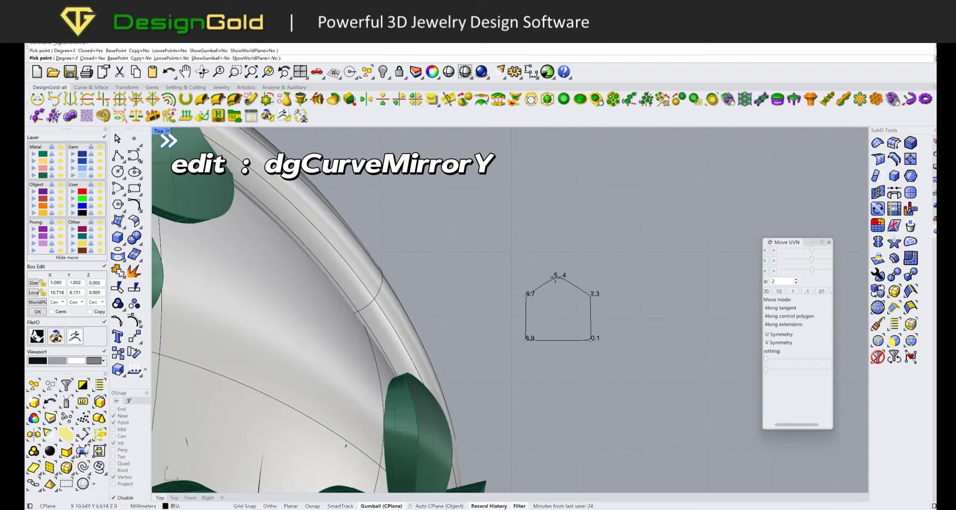
{"action": "key", "text": "Return"}
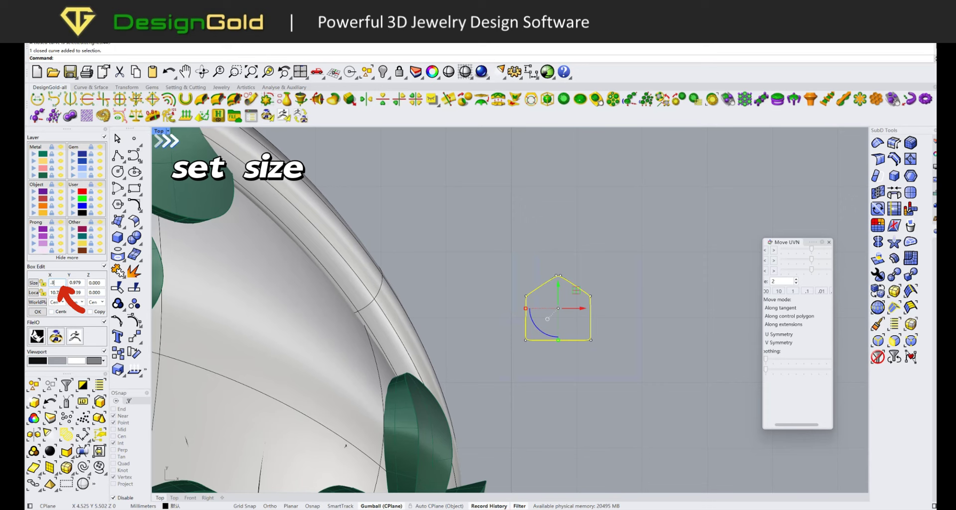
{"action": "type", "text": "0.35"}
{"action": "key", "text": "Tab"}
{"action": "type", "text": "0.35"}
{"action": "key", "text": "Tab"}
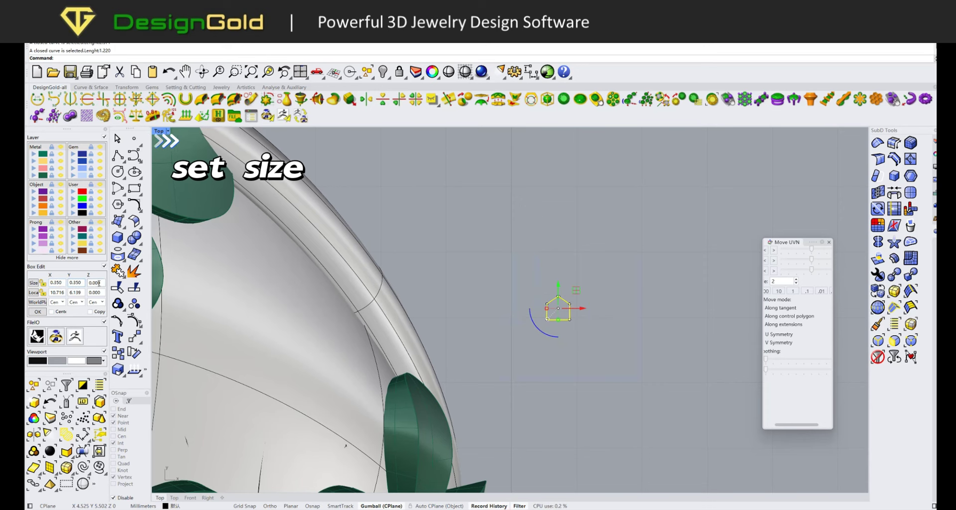
{"action": "scroll", "coordinate": [540, 360], "scroll_direction": "down", "scroll_amount": 3}
{"action": "right_click_drag", "start_coordinate": [540, 360], "coordinate": [437, 378], "text": "ctrl+shift"}
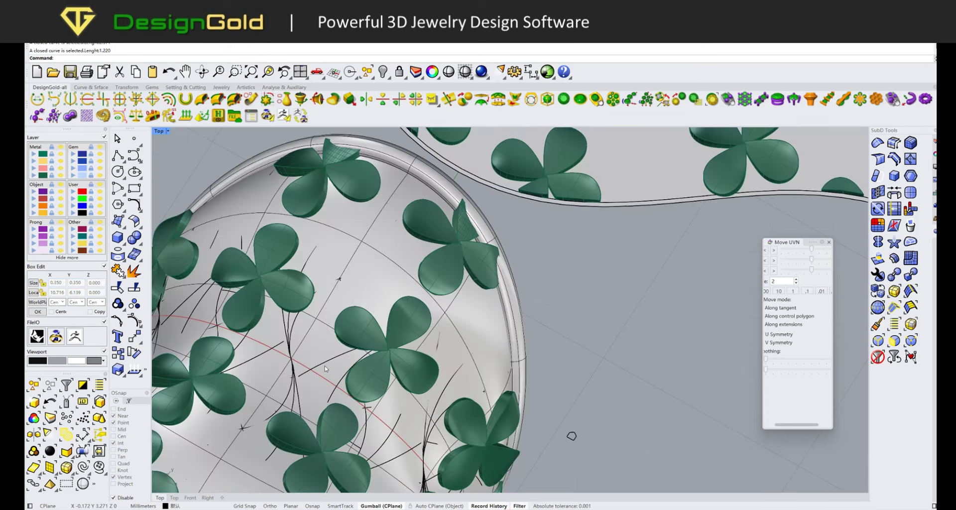
- Pipe the arch profile along all 521 lattice curves with dgRailPipe, then hide the red rails
{"action": "key", "text": "ctrl+a"}
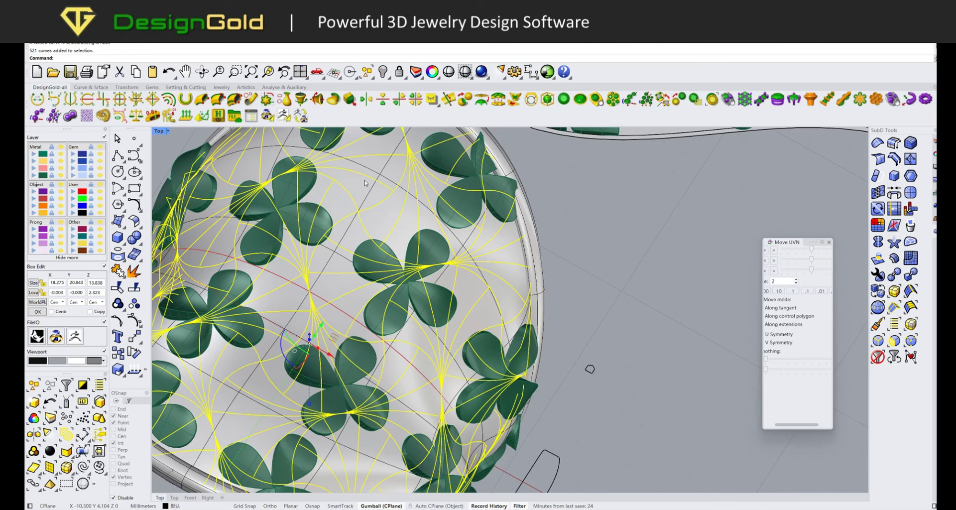
{"action": "left_click", "coordinate": [250, 99]}
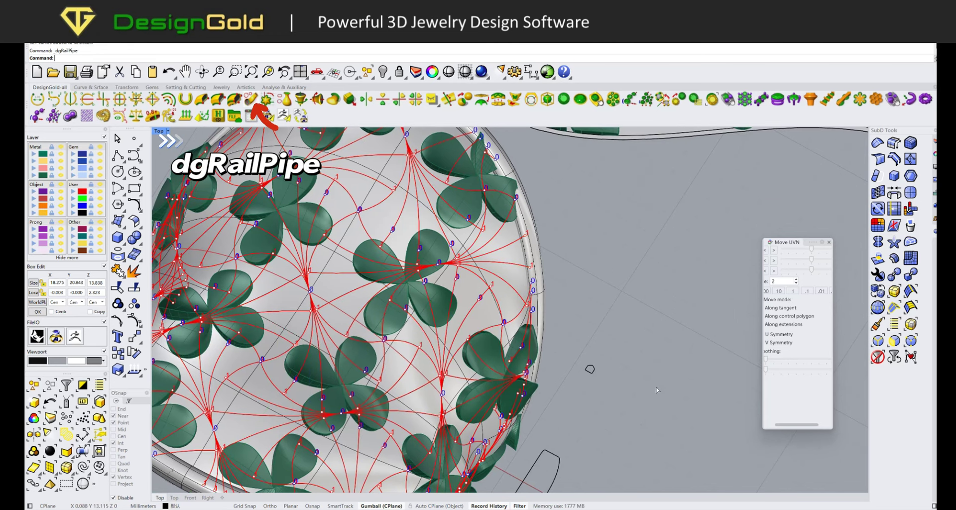
{"action": "key", "text": "Return"}
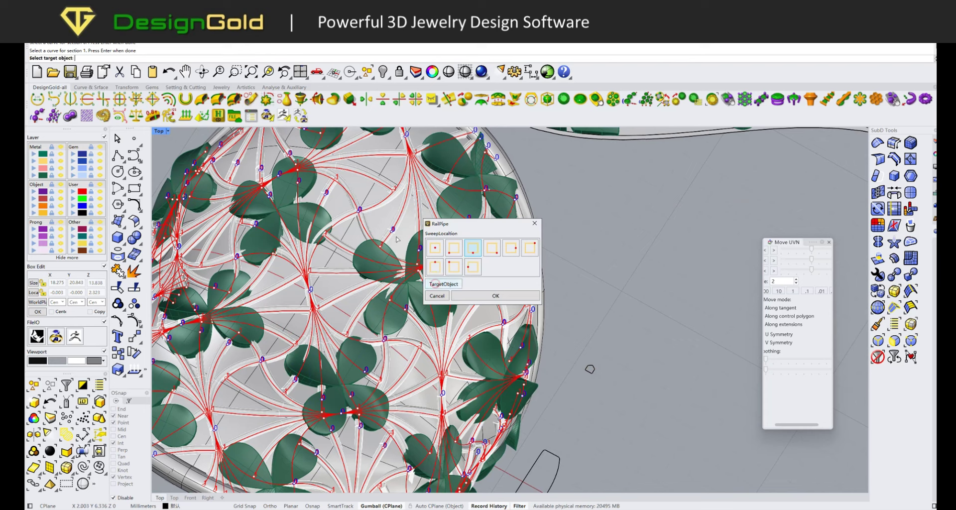
{"action": "left_click", "coordinate": [638, 299]}
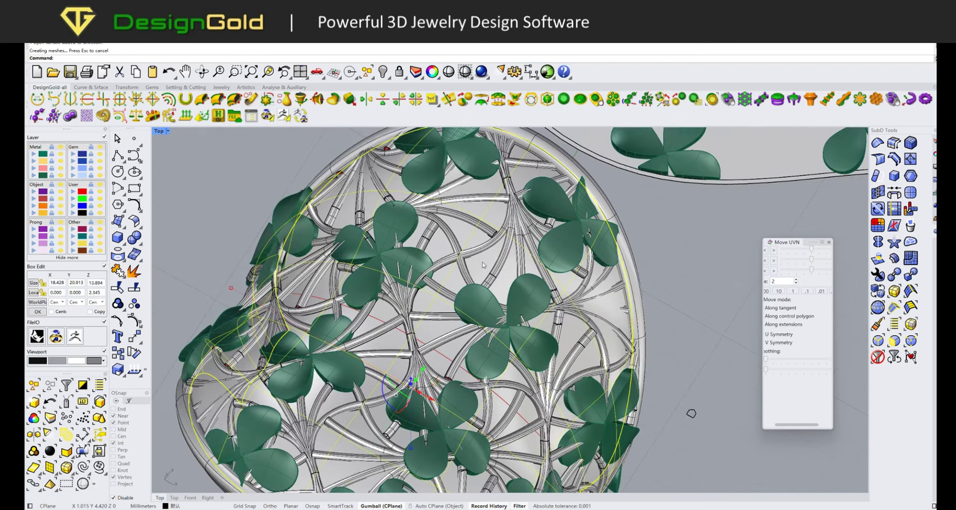
{"action": "key", "text": "ctrl+h"}
{"action": "scroll", "coordinate": [482, 265], "scroll_direction": "down", "scroll_amount": 5}
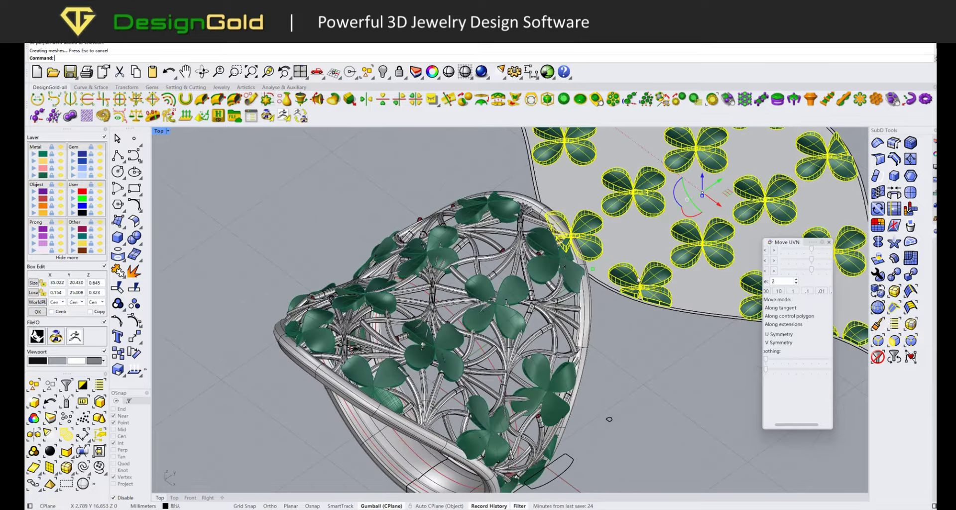
- In Right view, raise the flat clover sheet so the clovers sit just above the pipe lattice
{"action": "key", "text": "ctrl+F3"}
{"action": "scroll", "coordinate": [634, 346], "scroll_direction": "up", "scroll_amount": 5}
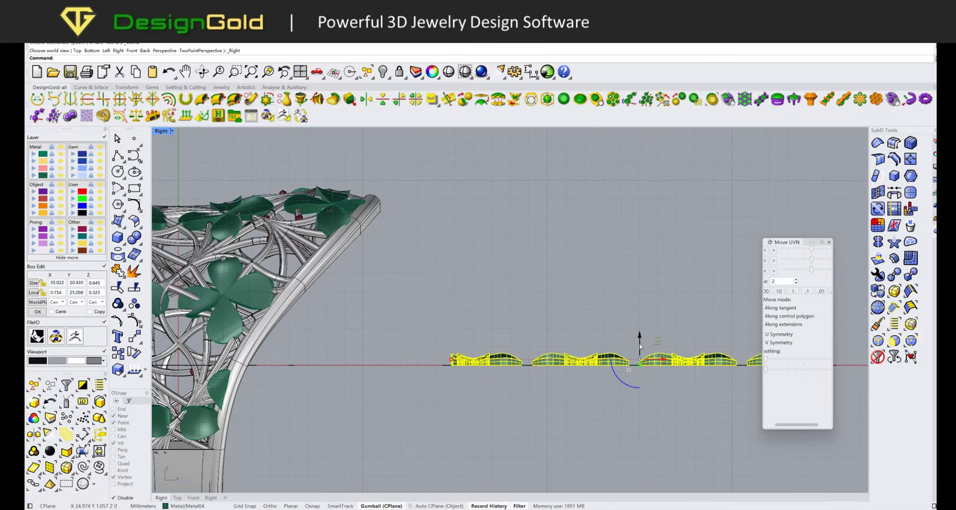
{"action": "left_click_drag", "start_coordinate": [640, 347], "coordinate": [640, 306]}
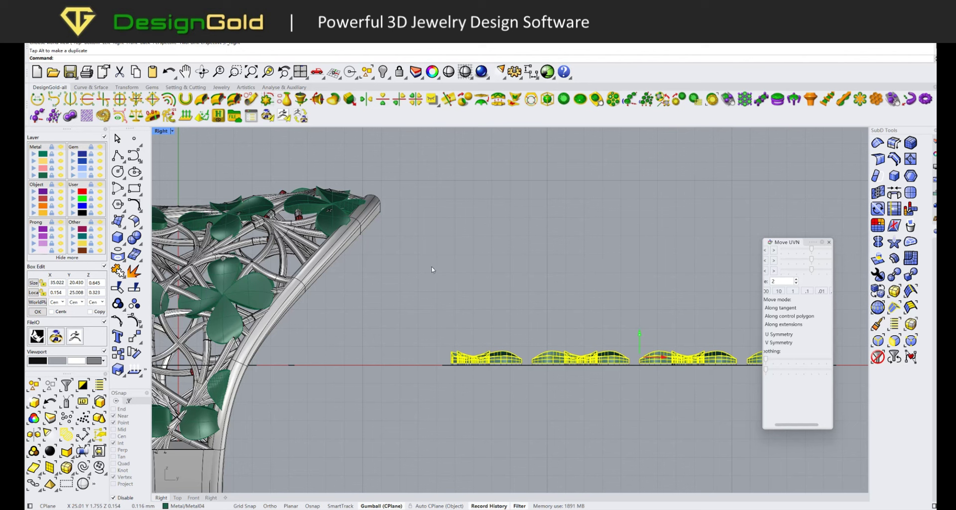
{"action": "left_click_drag", "start_coordinate": [472, 274], "coordinate": [471, 272]}
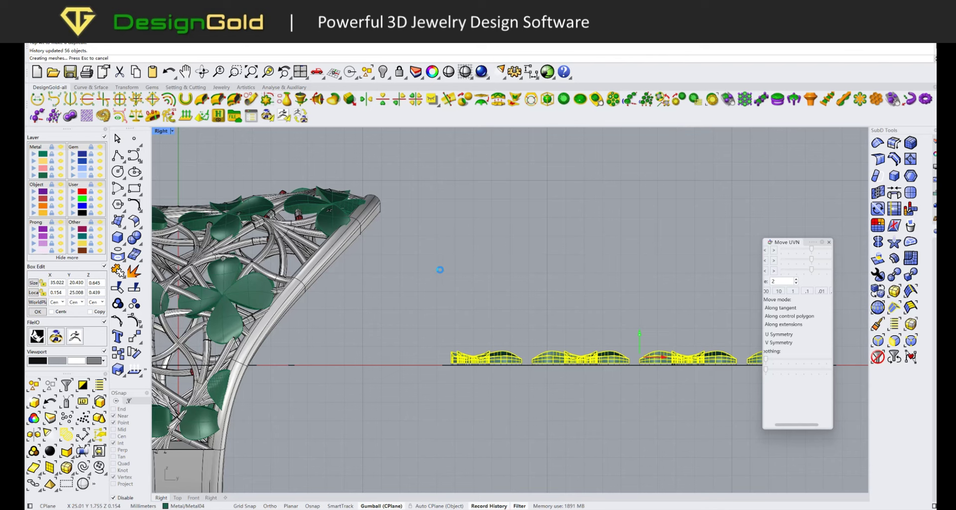
{"action": "right_click_drag", "start_coordinate": [439, 270], "coordinate": [503, 349]}
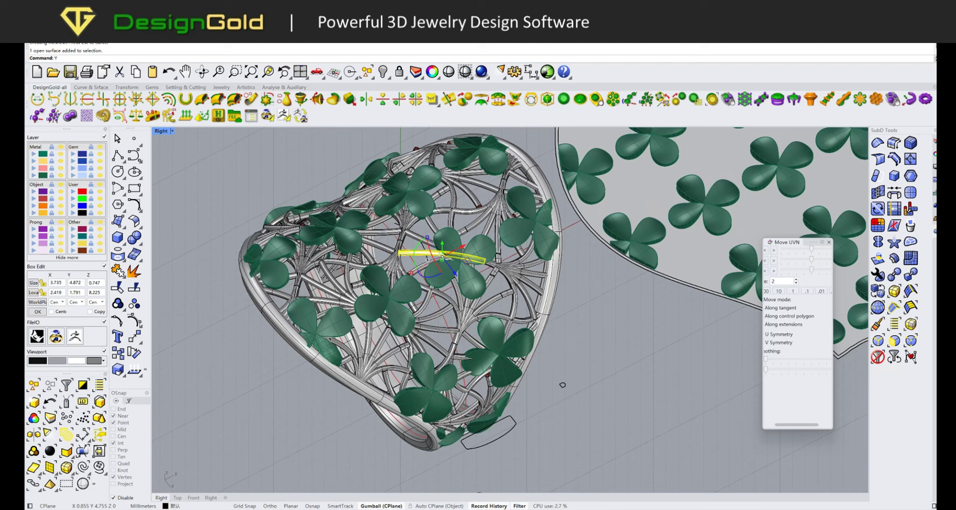
- Group the ring's parts, leaving out the clover sheet, stray curve and leftover surfaces
{"action": "key", "text": "ctrl+a"}
{"action": "scroll", "coordinate": [543, 357], "scroll_direction": "down", "scroll_amount": 3}
{"action": "left_click", "coordinate": [551, 316], "text": "ctrl"}
{"action": "scroll", "coordinate": [532, 351], "scroll_direction": "up", "scroll_amount": 3}
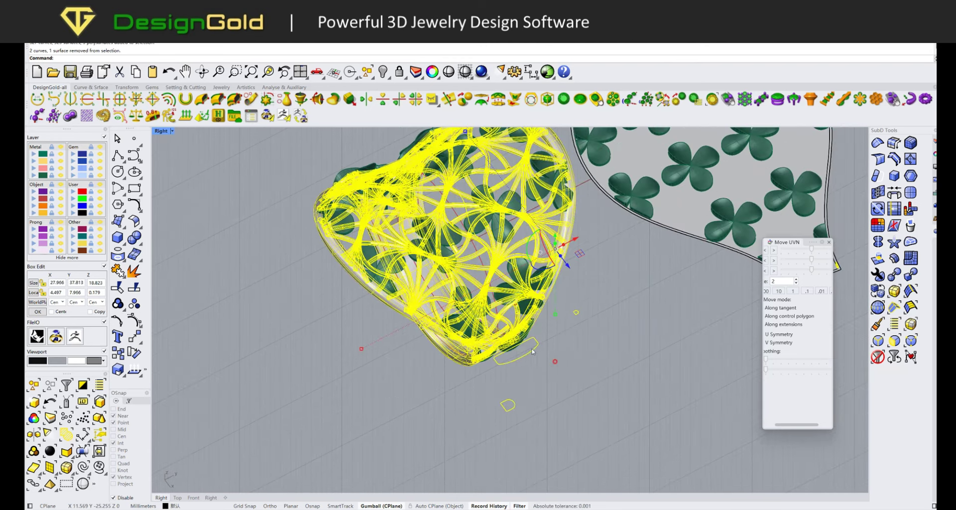
{"action": "left_click", "coordinate": [531, 351], "text": "ctrl"}
{"action": "mouse_move", "coordinate": [532, 351]}
{"action": "right_mouse_down"}
{"action": "mouse_move", "coordinate": [414, 341]}
{"action": "mouse_move", "coordinate": [414, 332]}
{"action": "right_mouse_up"}
{"action": "left_click", "coordinate": [413, 341], "text": "ctrl"}
{"action": "scroll", "coordinate": [413, 341], "scroll_direction": "up", "scroll_amount": 3}
{"action": "scroll", "coordinate": [415, 332], "scroll_direction": "down", "scroll_amount": 2}
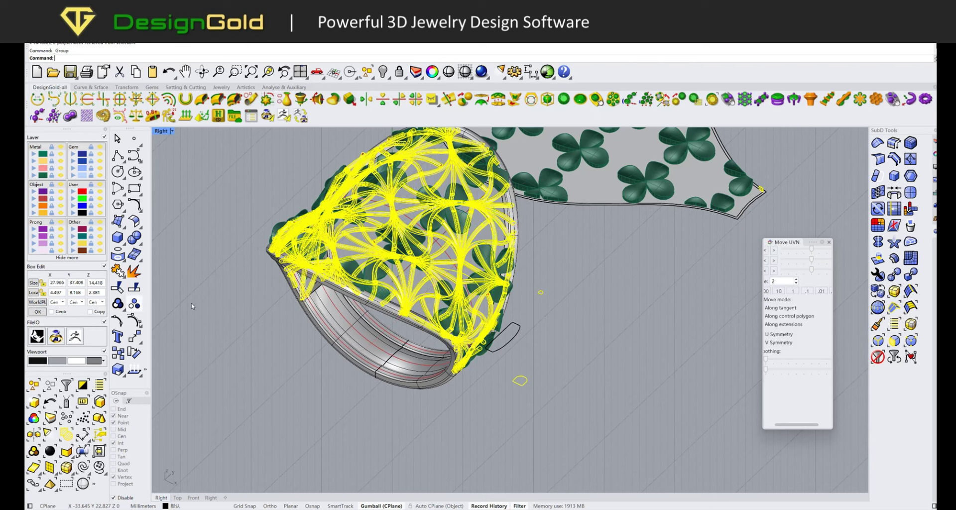
{"action": "left_click", "coordinate": [118, 302]}
{"action": "key", "text": "Return"}
- Window-select the stray object at the clover sheet's tip, then mesh the grouped ring
{"action": "right_click_drag", "start_coordinate": [362, 323], "coordinate": [382, 329]}
{"action": "type", "text": "sc"}
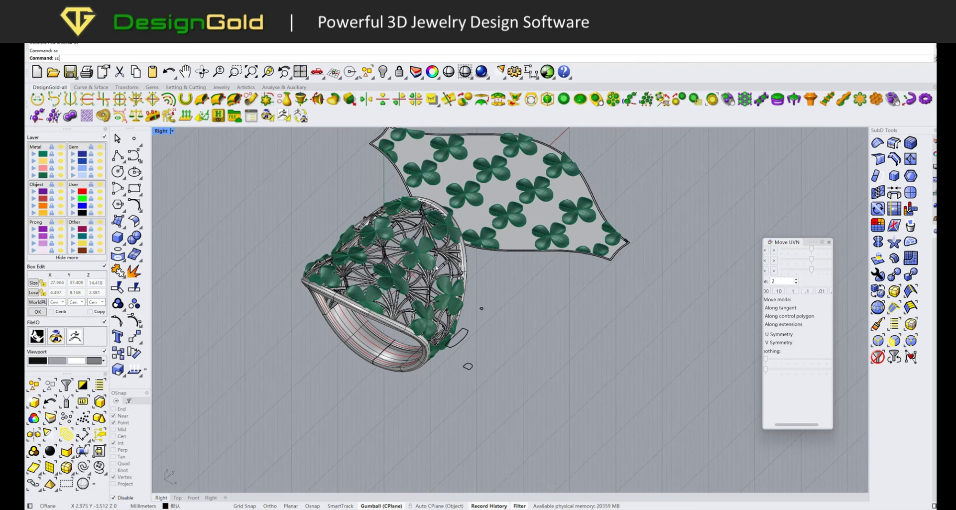
{"action": "key", "text": "Return"}
{"action": "key", "text": "Escape"}
{"action": "scroll", "coordinate": [421, 280], "scroll_direction": "up", "scroll_amount": 2}
{"action": "left_click", "coordinate": [422, 280]}
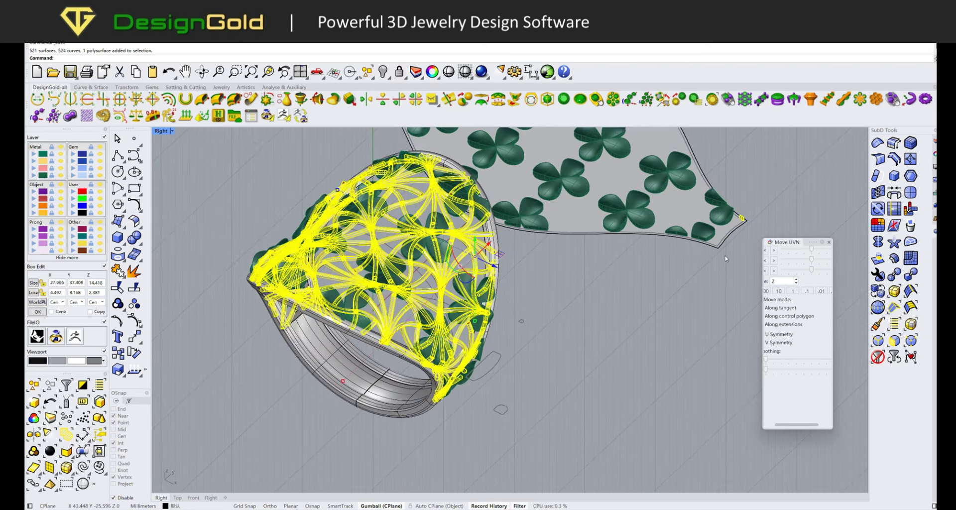
{"action": "key", "text": "Escape"}
{"action": "scroll", "coordinate": [726, 258], "scroll_direction": "up", "scroll_amount": 3}
{"action": "left_click_drag", "start_coordinate": [735, 192], "coordinate": [765, 246]}
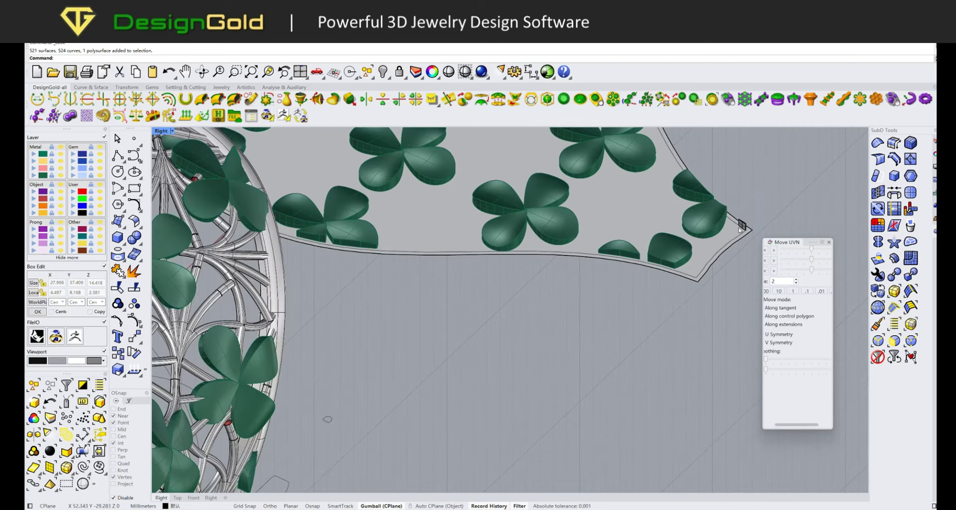
{"action": "scroll", "coordinate": [472, 198], "scroll_direction": "down", "scroll_amount": 3}
{"action": "scroll", "coordinate": [472, 198], "scroll_direction": "up", "scroll_amount": 3}
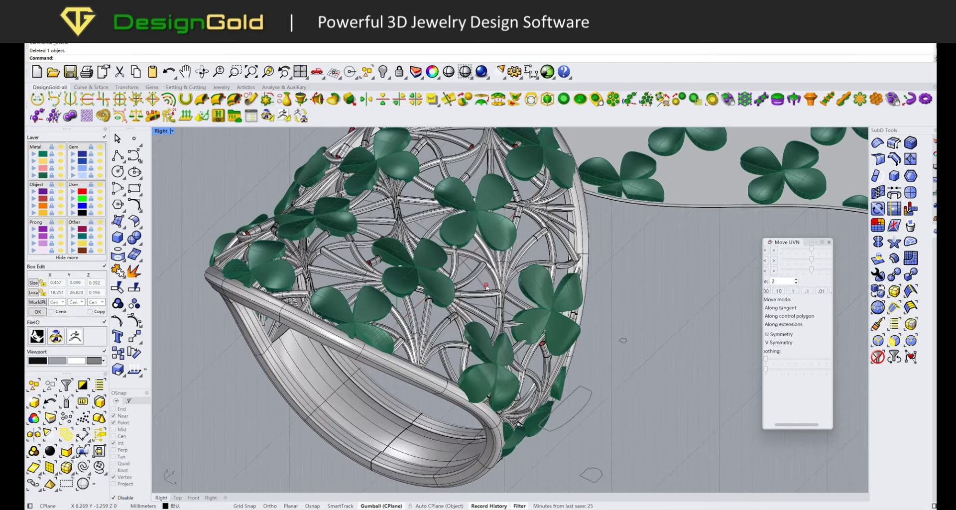
{"action": "left_click", "coordinate": [472, 198]}
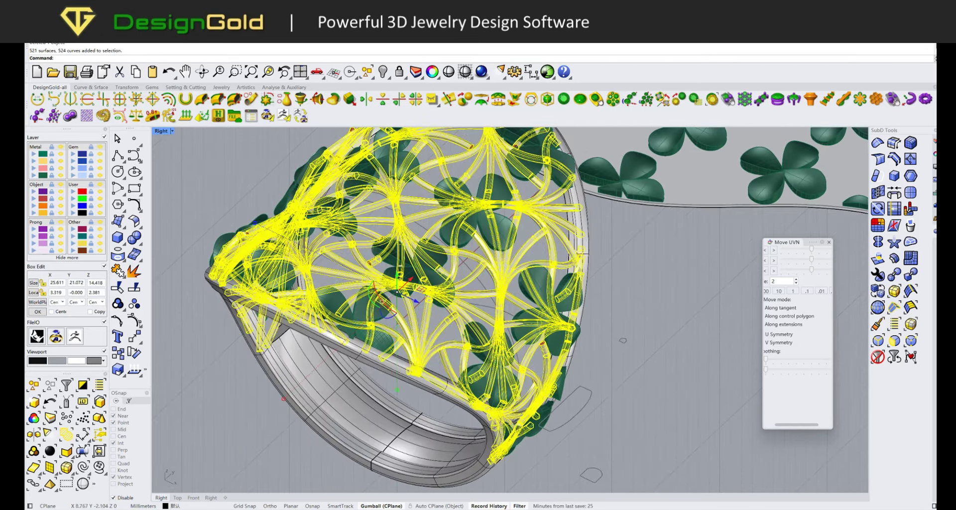
{"action": "left_click", "coordinate": [342, 102]}
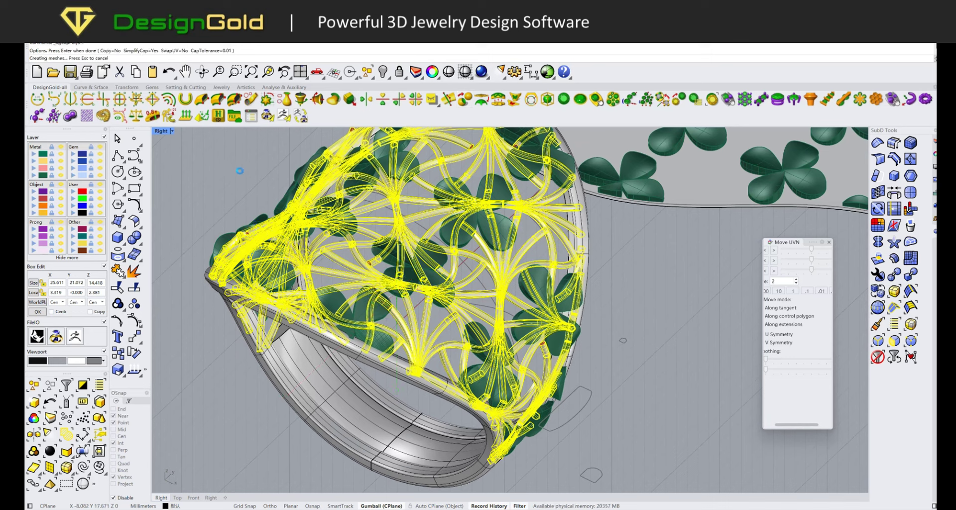
{"action": "mouse_move", "coordinate": [390, 270]}
{"action": "right_mouse_down"}
{"action": "mouse_move", "coordinate": [431, 264]}
{"action": "mouse_move", "coordinate": [473, 191]}
{"action": "right_mouse_up"}
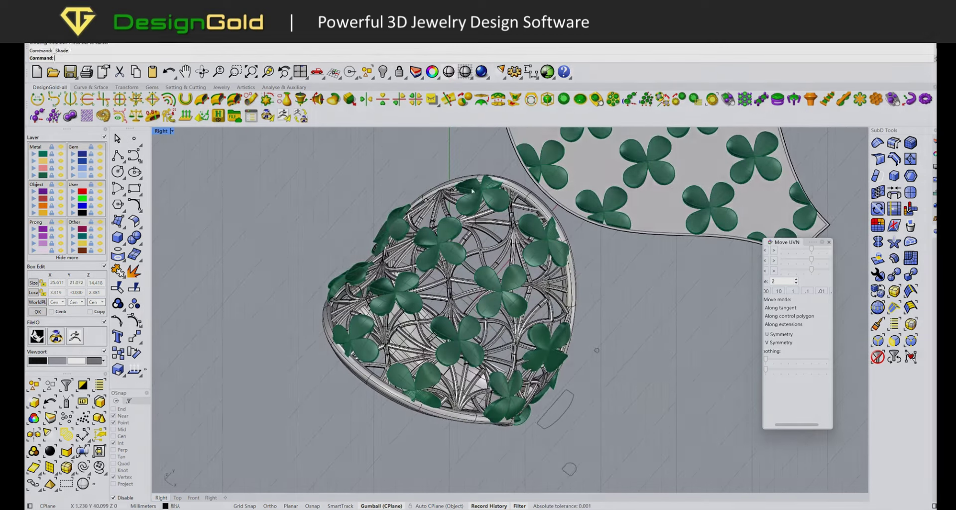